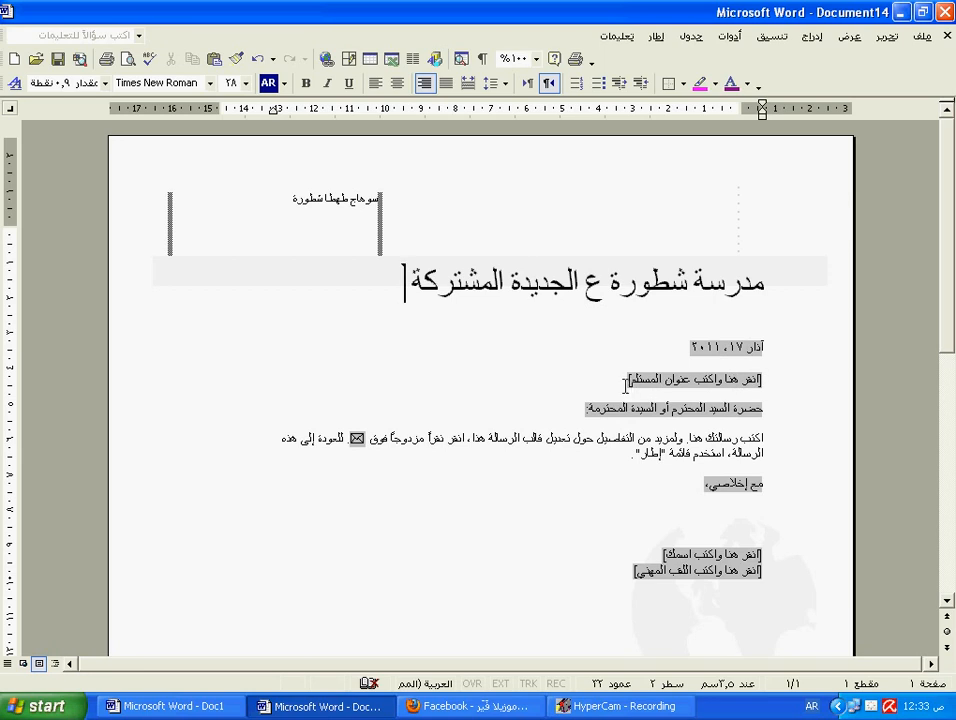
Step: Delete the recipient-address placeholder line and select the template's sample body paragraph
left_click(620, 378)
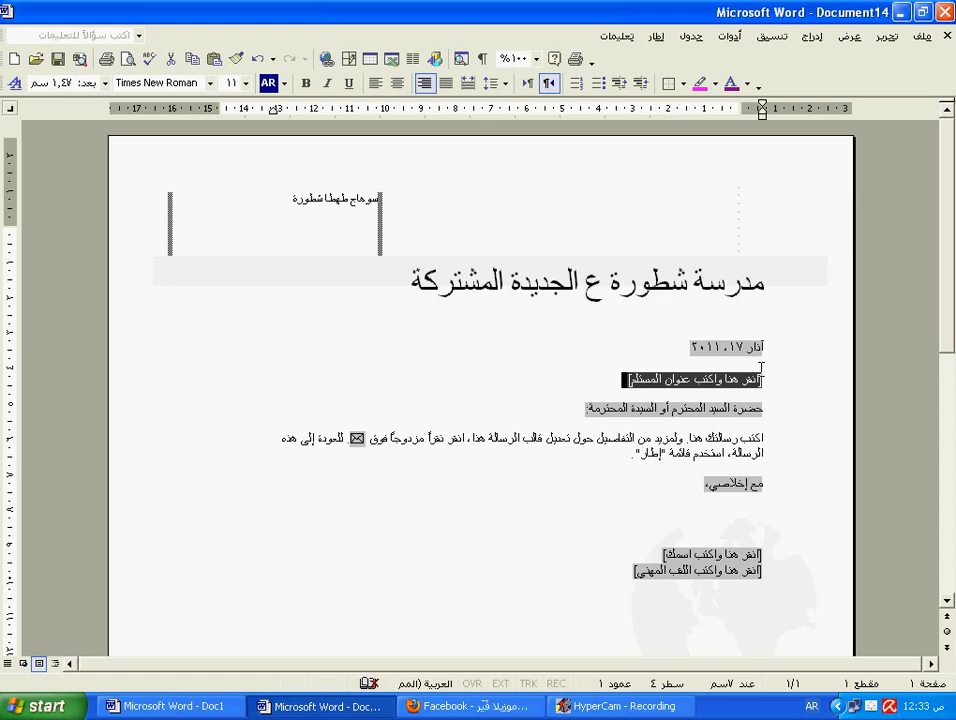
key("Delete")
key("Delete")
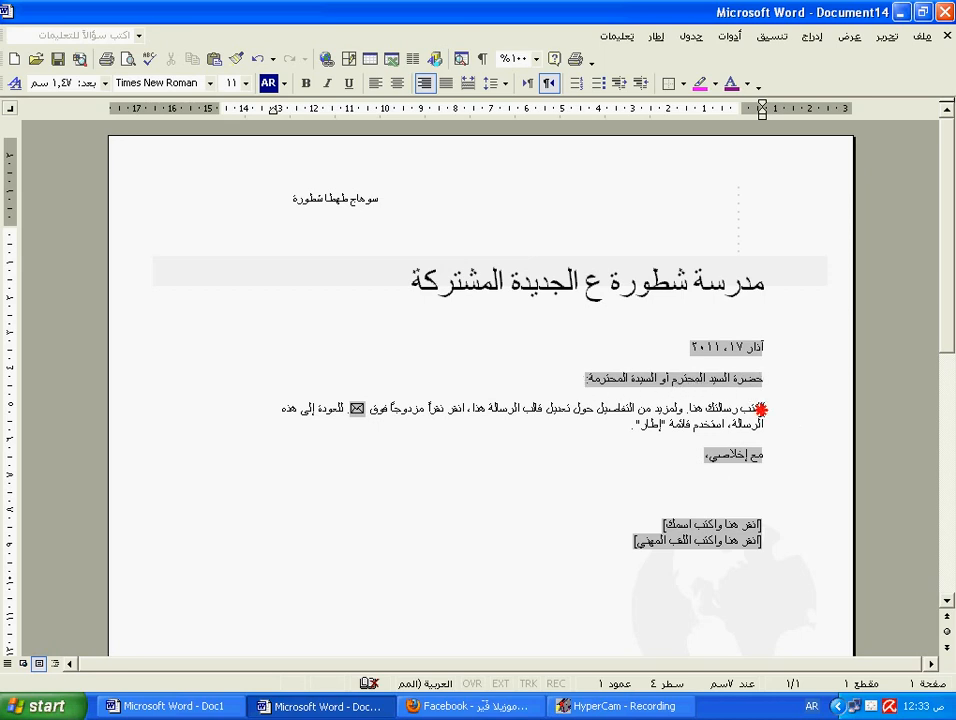
mouse_move(746, 409)
left_mouse_down()
mouse_move(467, 417)
mouse_move(363, 427)
mouse_move(368, 434)
left_mouse_up()
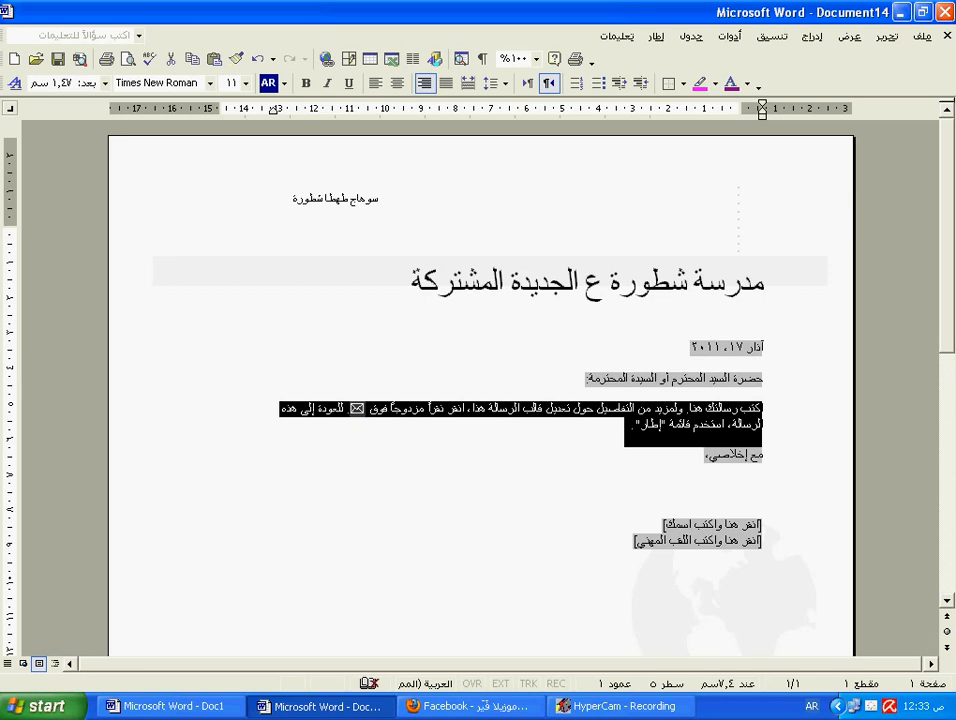
Step: Replace the sample body paragraph with the addressee line 'مدير الإدارة التعليمية' and add a new line
type("نرج")
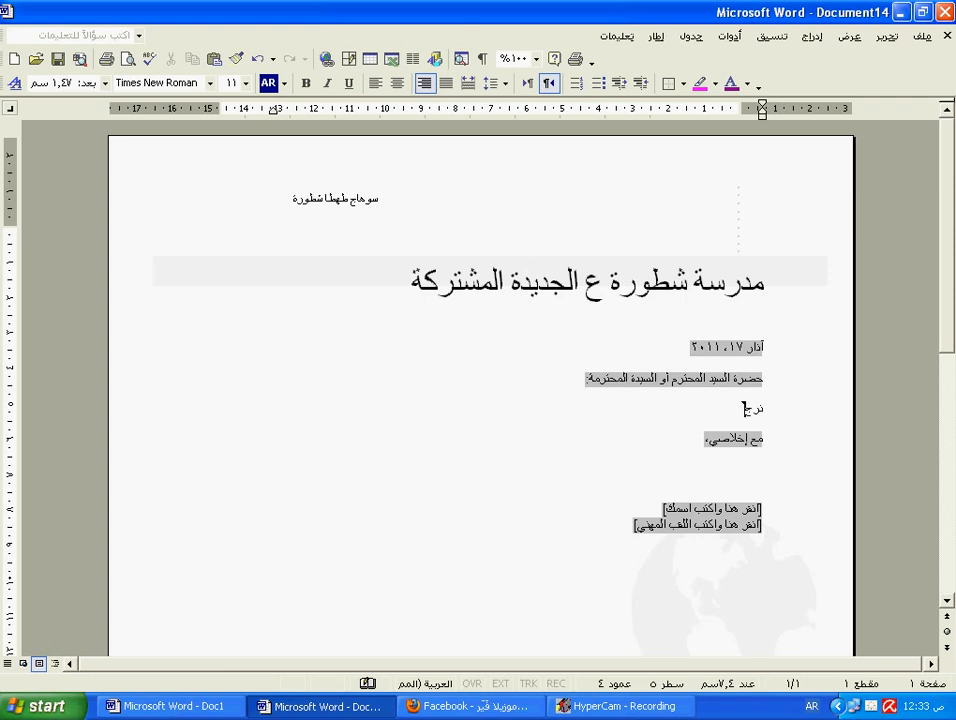
type("و")
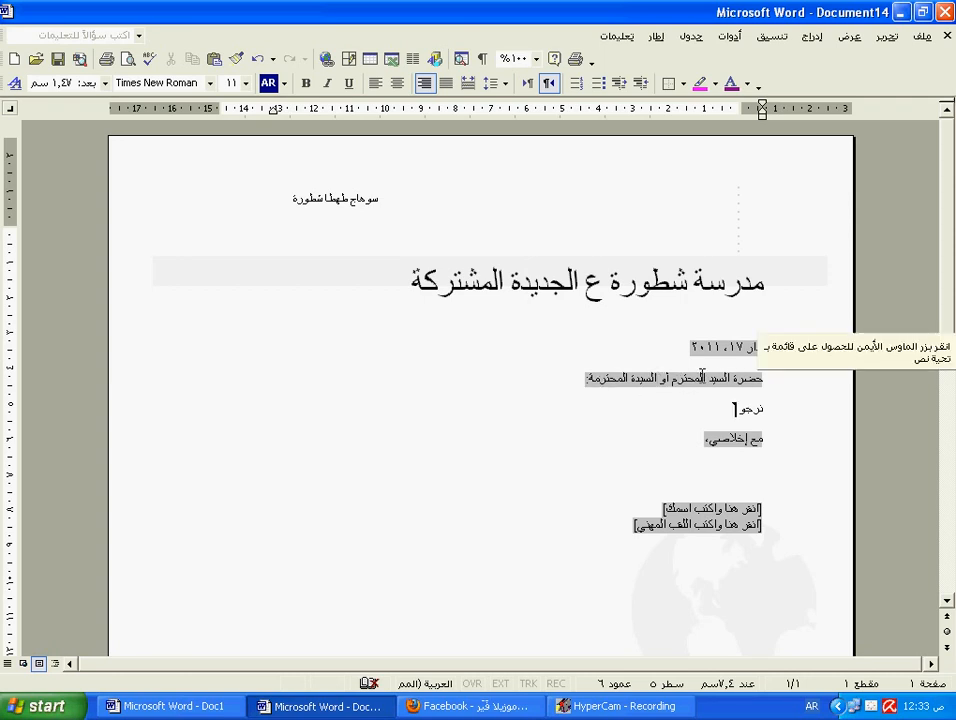
left_click(774, 405)
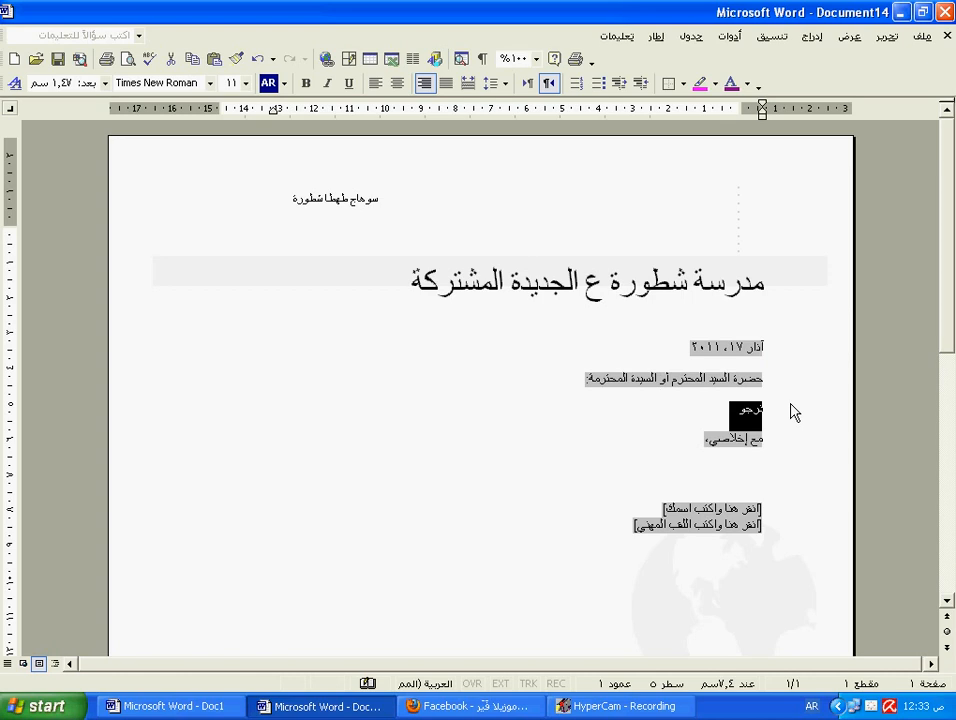
type("مدي")
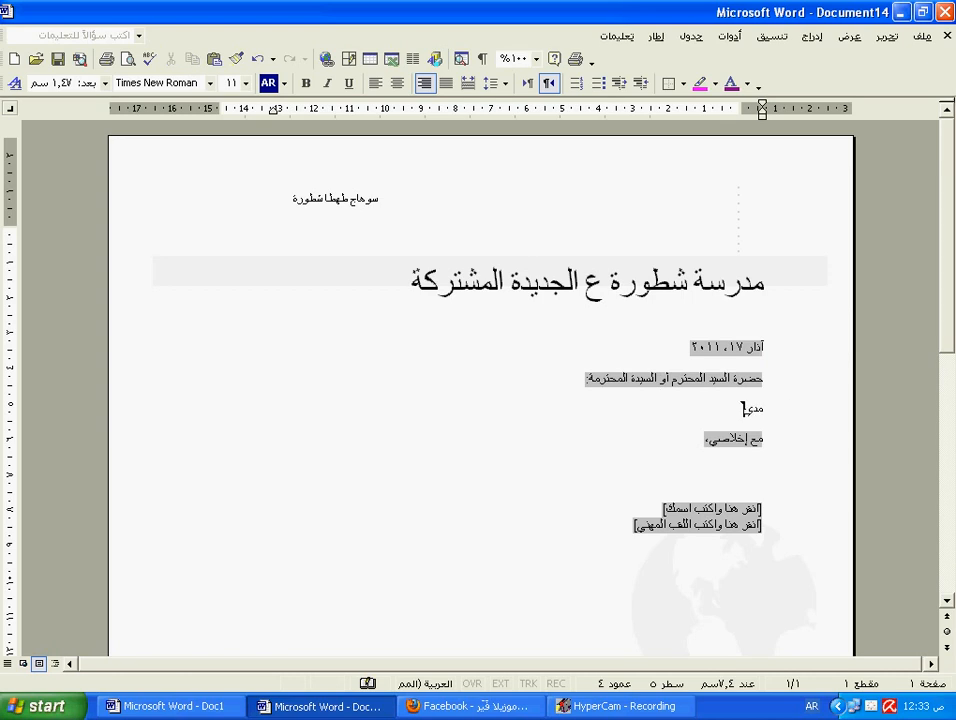
type("ر الا")
type("نا")
type("رة ال")
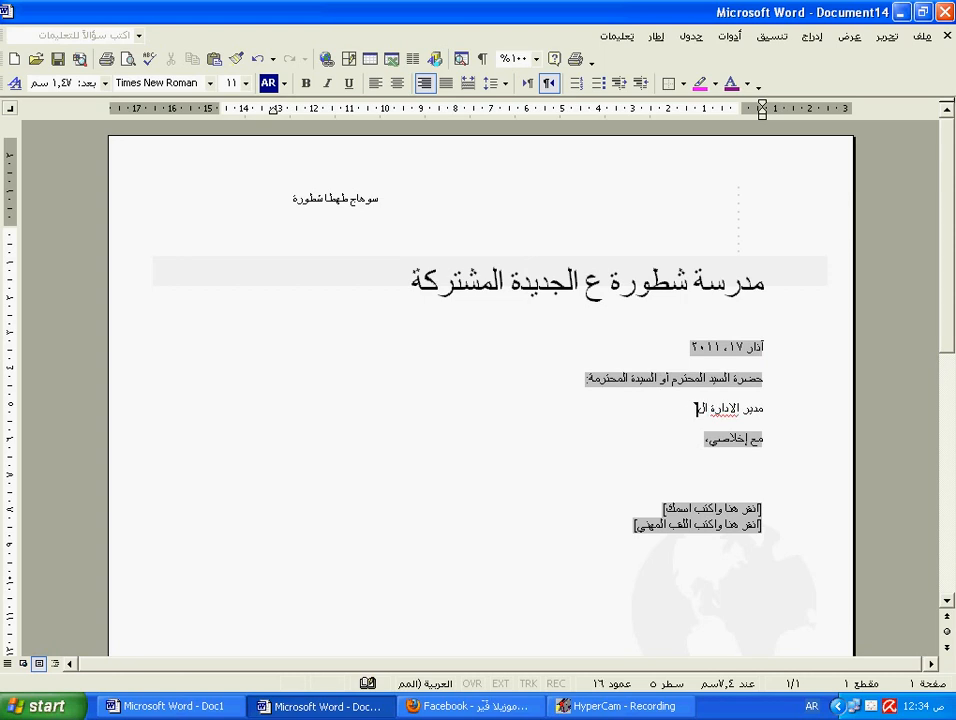
type("تعليمية")
key("Return")
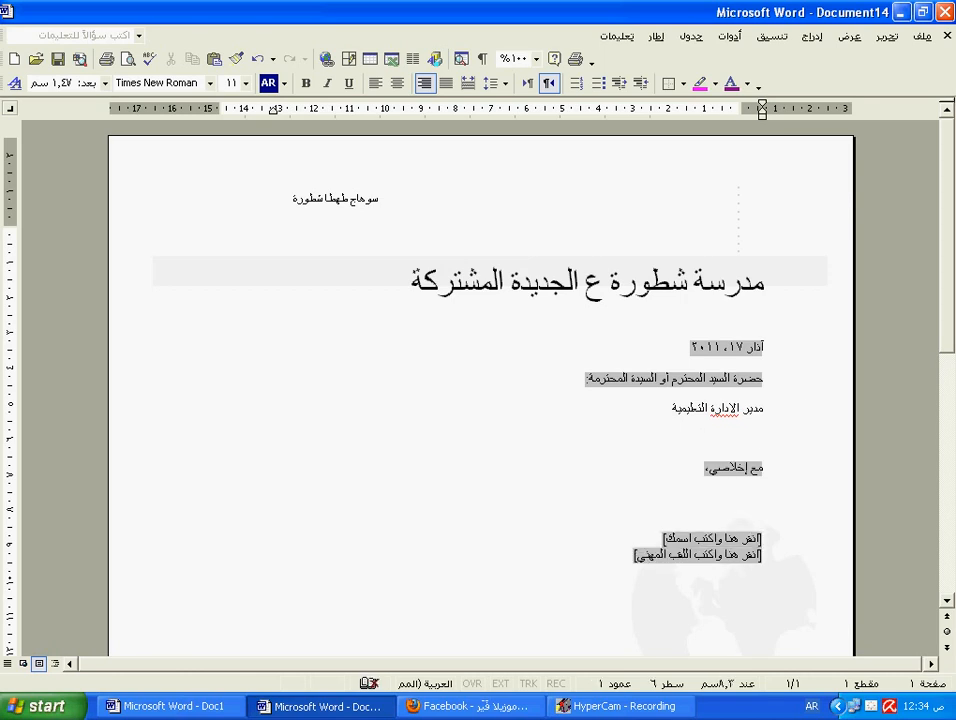
Step: Type the greeting 'بعد التحية' and a paragraph requesting approval for a trip to Sohag's landmarks
type("ب")
type("ي")
type("د الث")
type("حية")
key("Return")
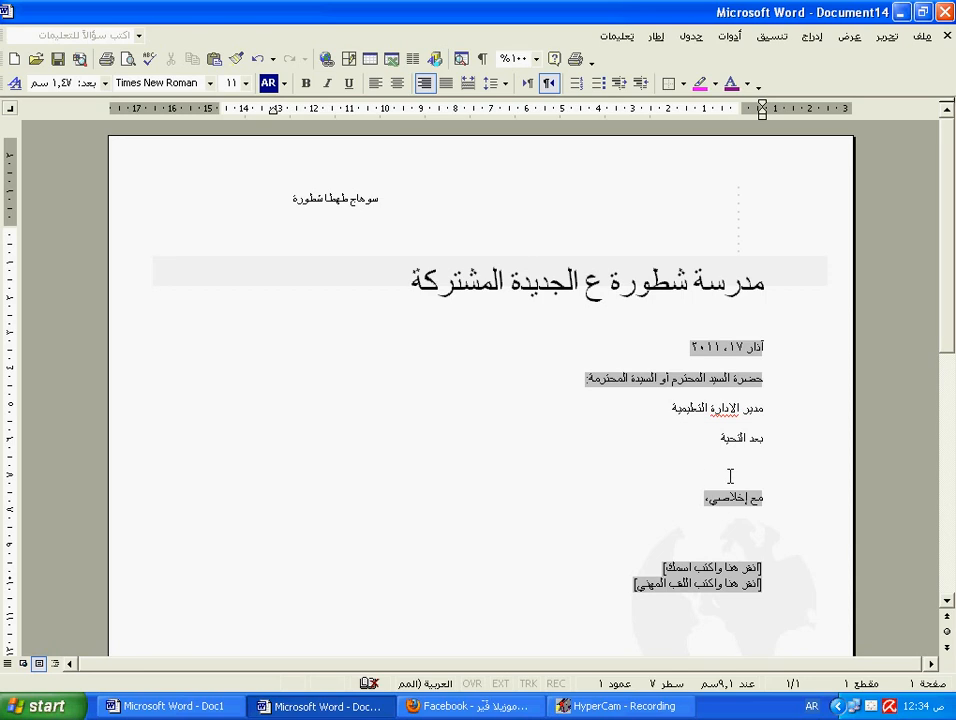
type("ط")
type("رج")
type("و من س")
type("ي")
type("ا")
type("دتكم ")
type("ال")
type("تكر")
type("م")
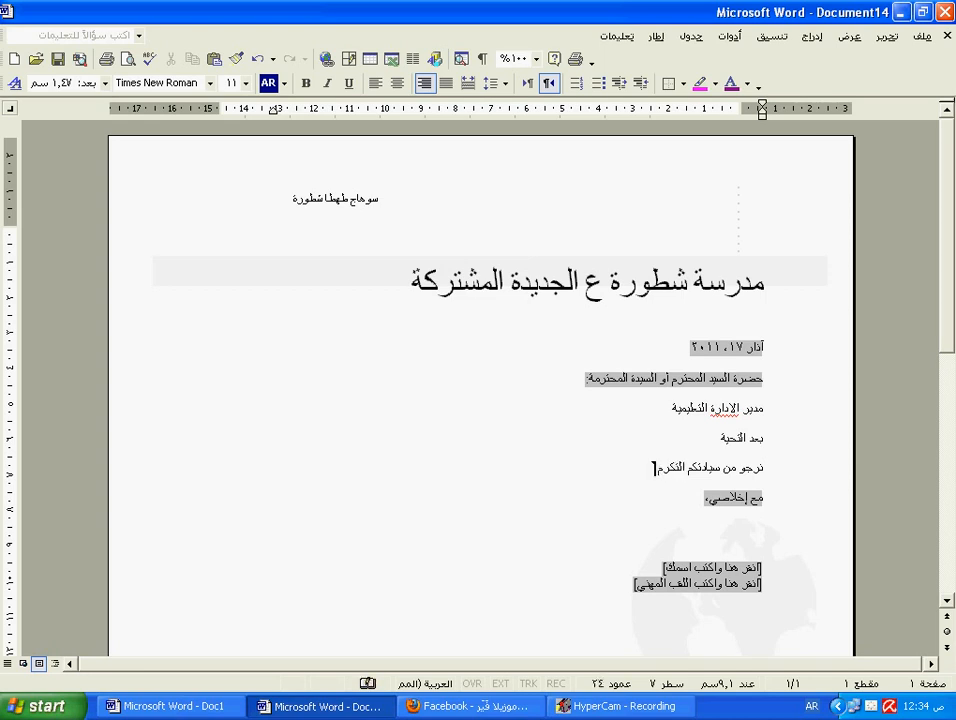
type(" بالموافقة عل")
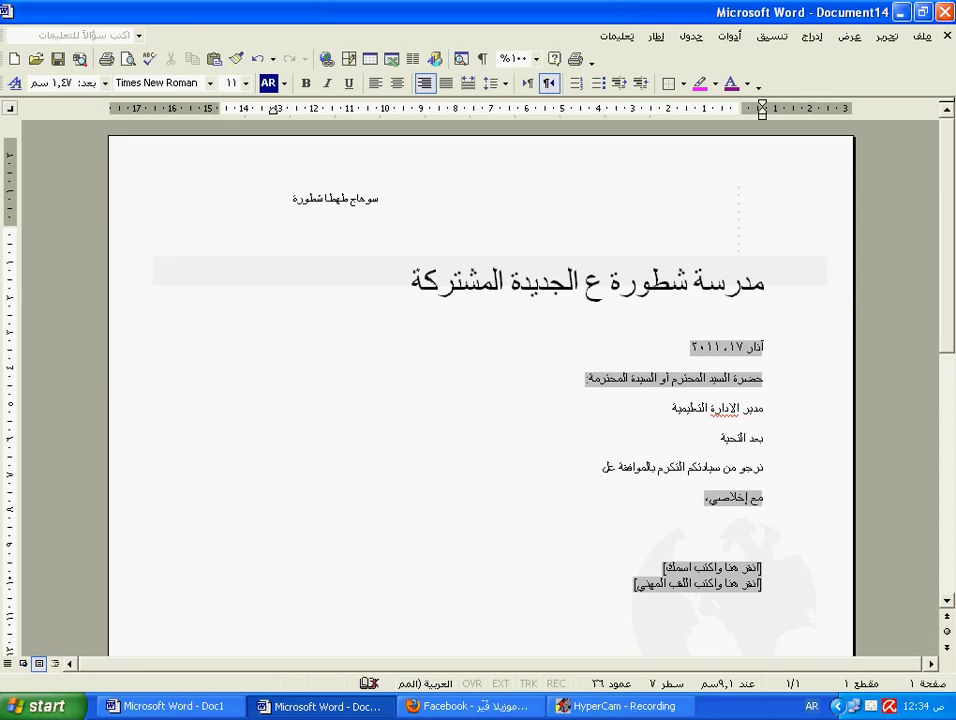
type("ى فيام رحلة ")
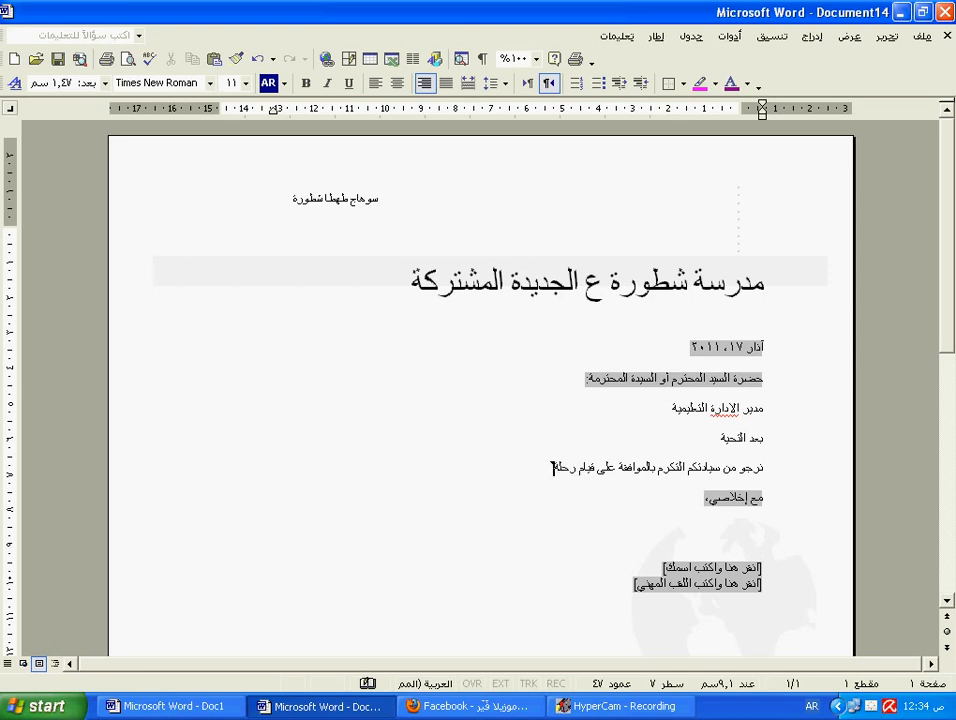
type("إلى")
type("م")
type("دينة ")
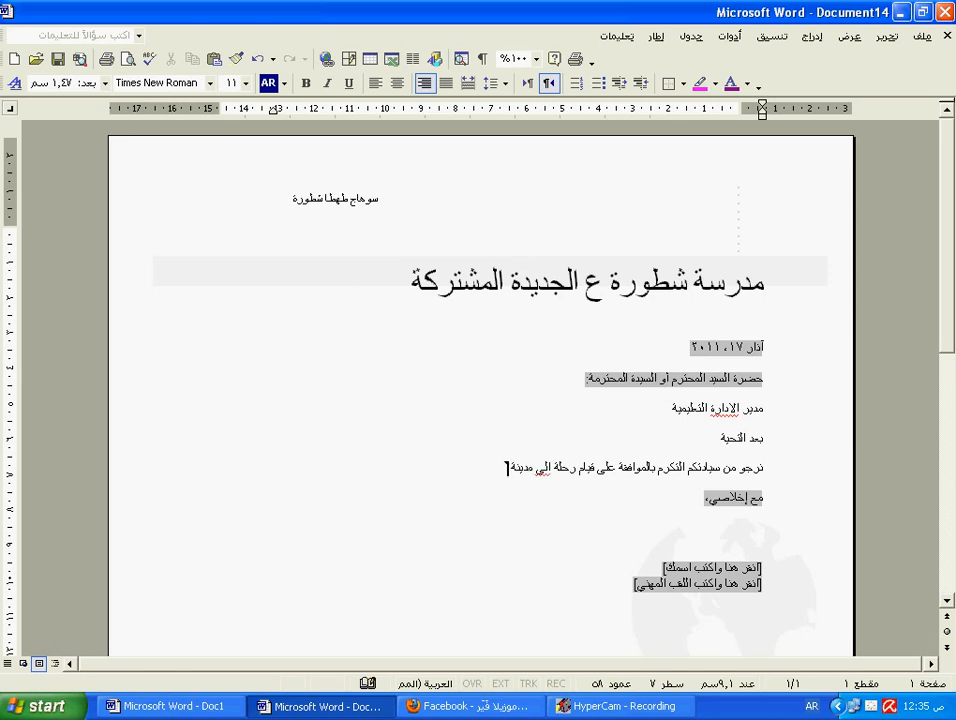
type("سوهاج و ذلك ")
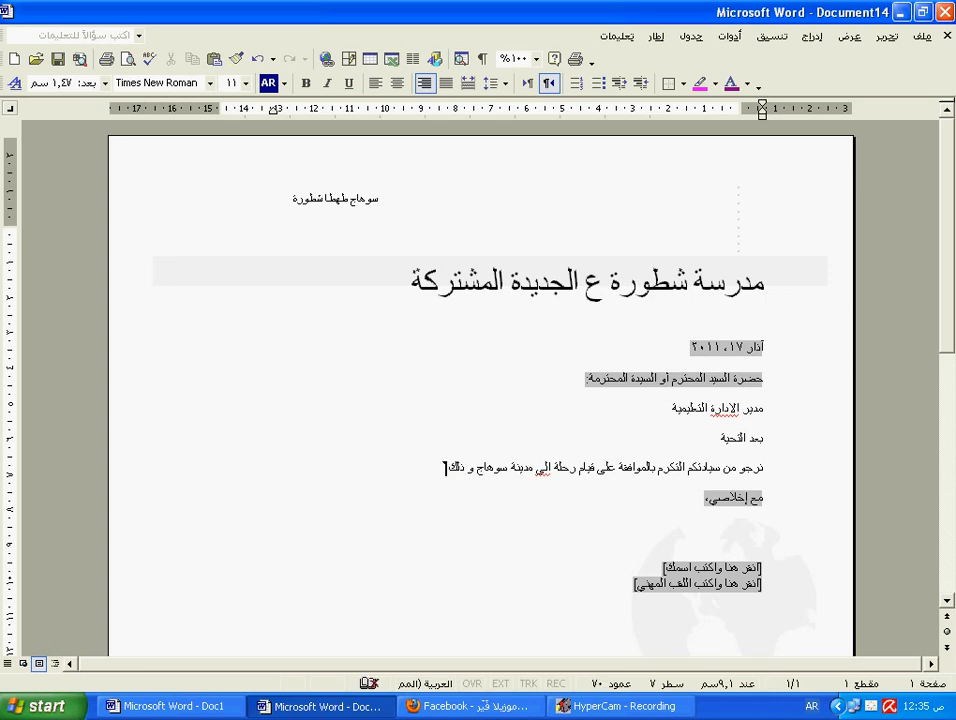
type("لزيارة المحل")
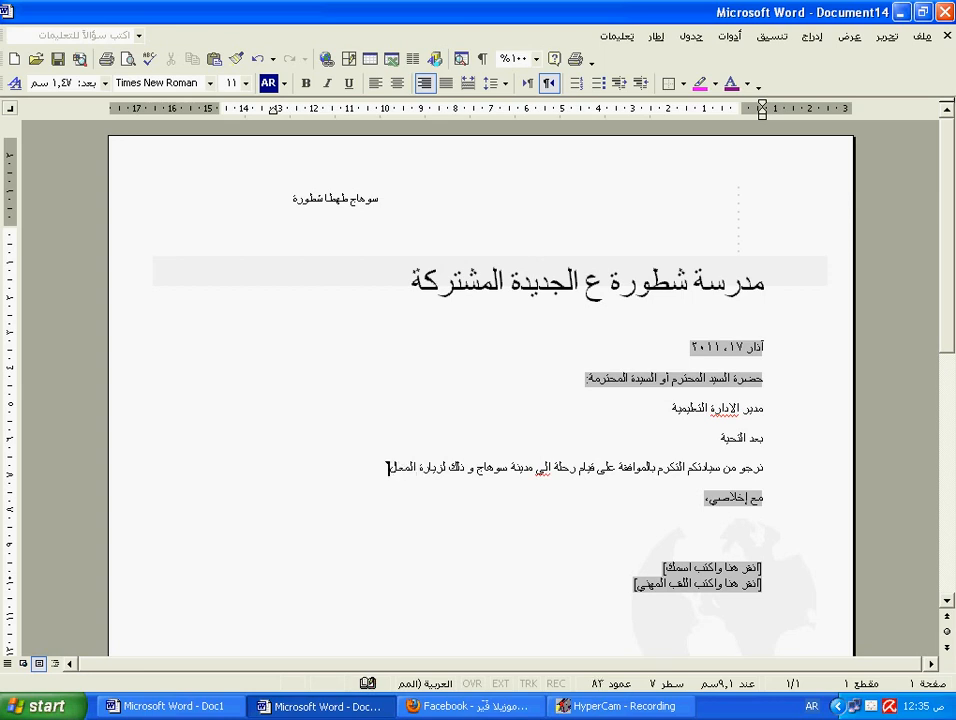
key("BackSpace")
key("BackSpace")
type("عالم الهامه بالمدينة")
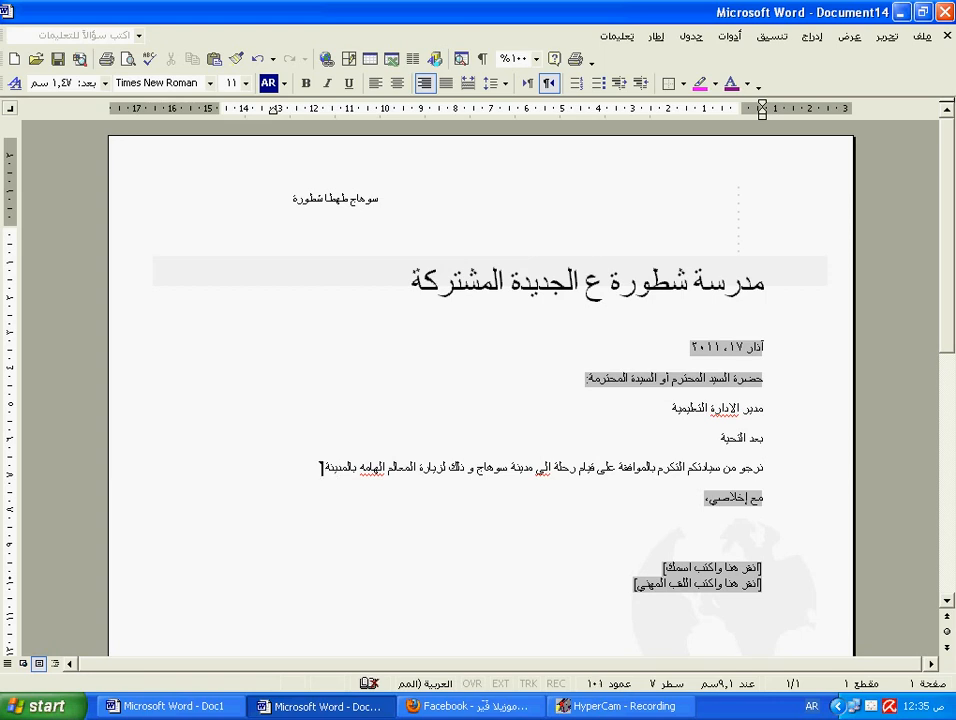
key("Return")
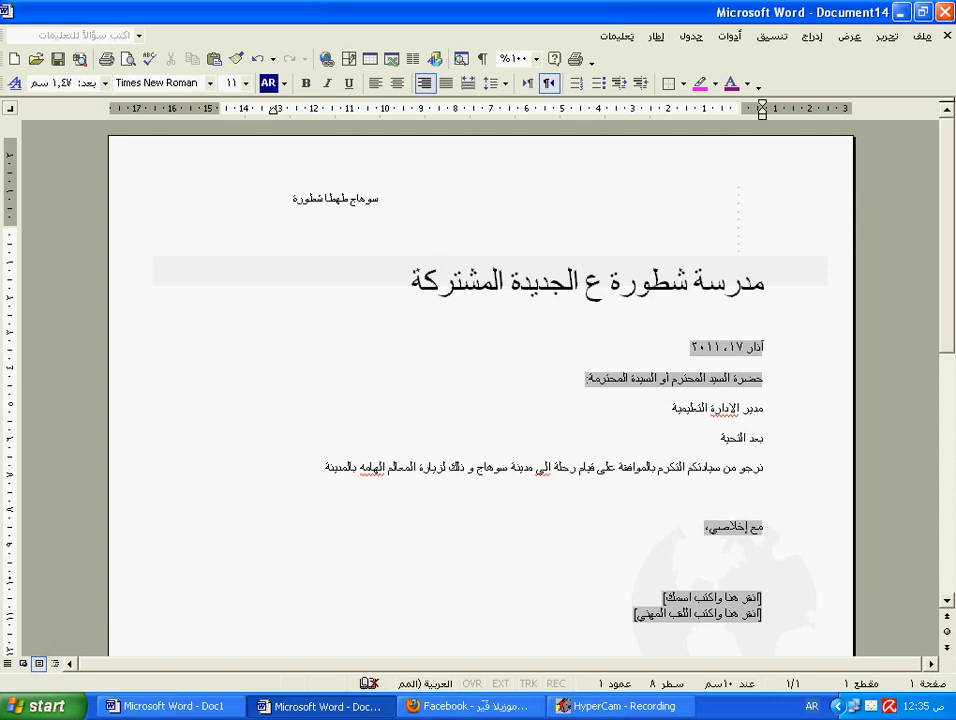
Step: Type the thank-you line 'و لسيادتكم جزيل الشكر' under the request paragraph
type("و ل")
type("سيا")
type("دتك")
type("م ")
type("ع")
type("زيل")
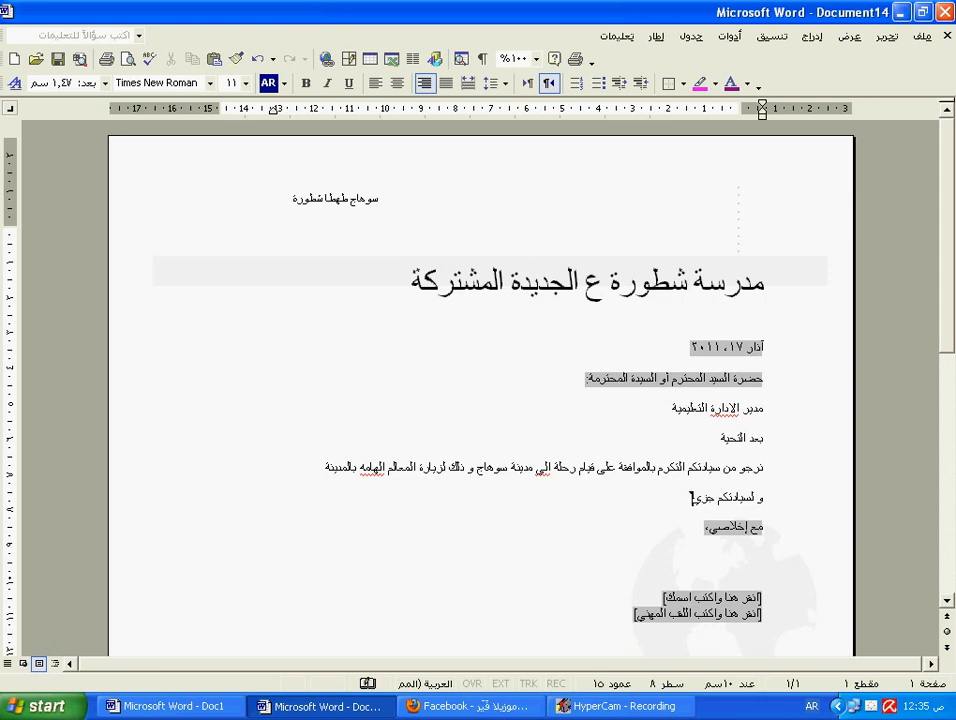
type("الشكر")
scroll(655, 525, "down", 1)
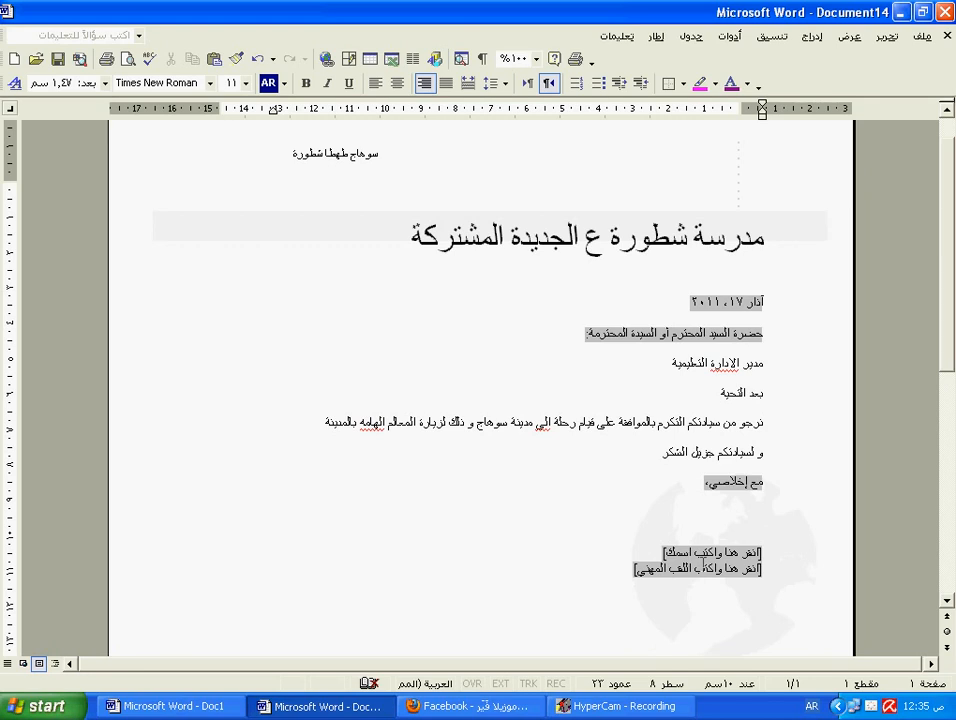
Step: Enter the sender's name and the title 'اخصائي اجتماعي' in the signature placeholders
left_click(712, 554)
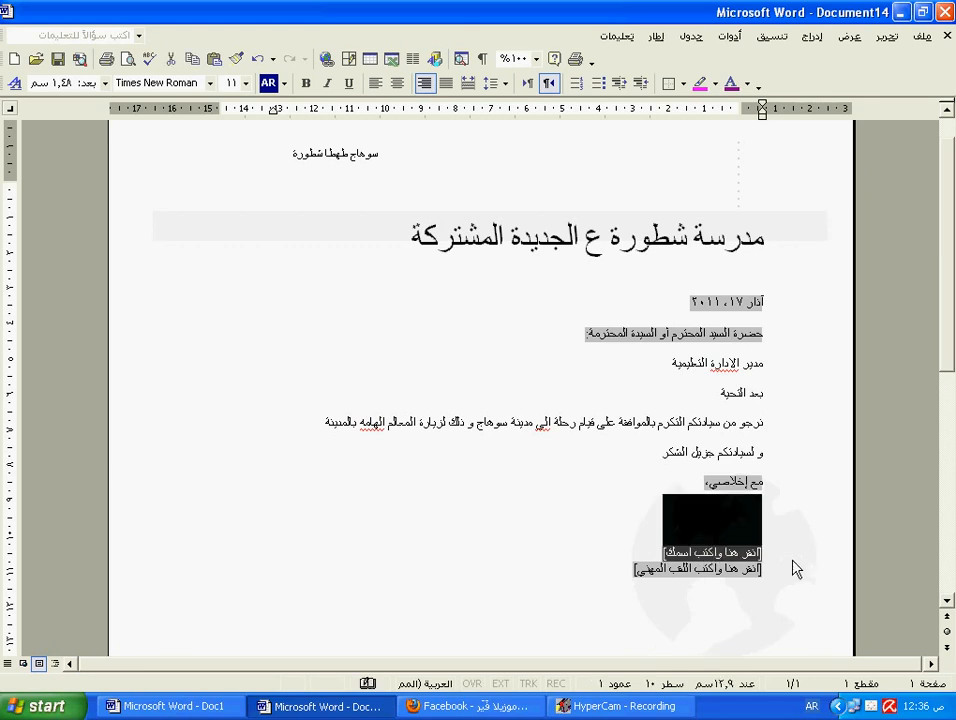
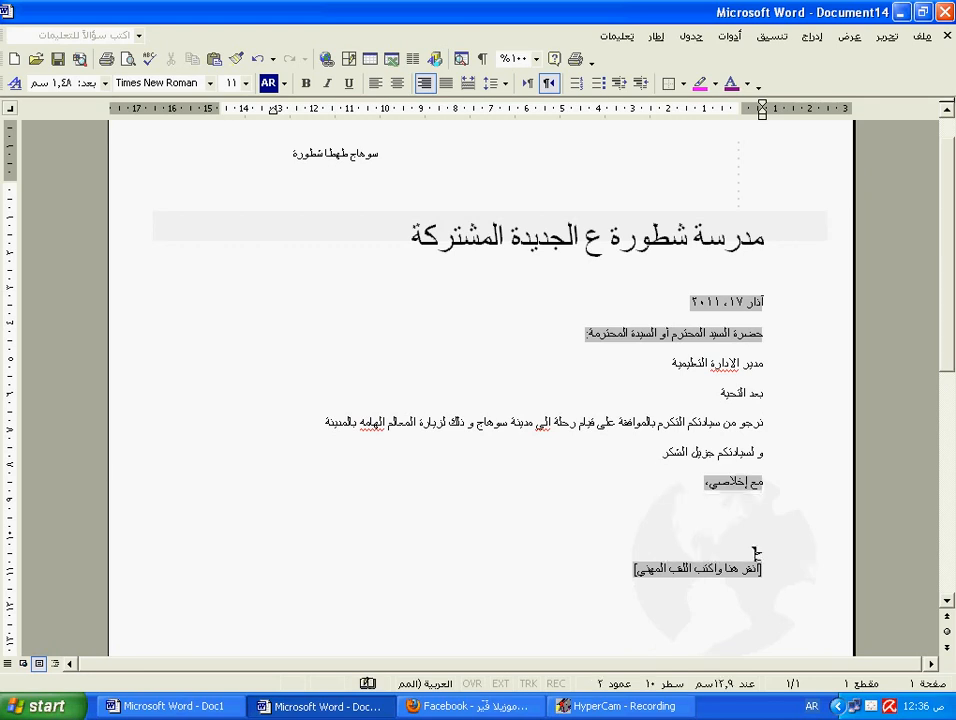
left_click(733, 578)
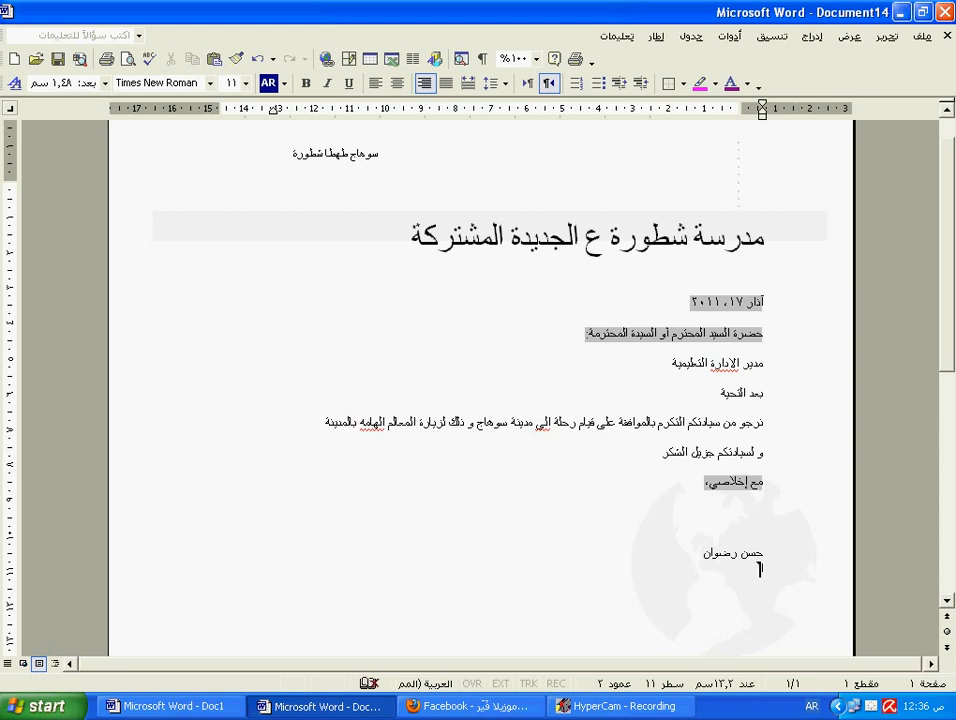
type("خصائي اجتماعي")
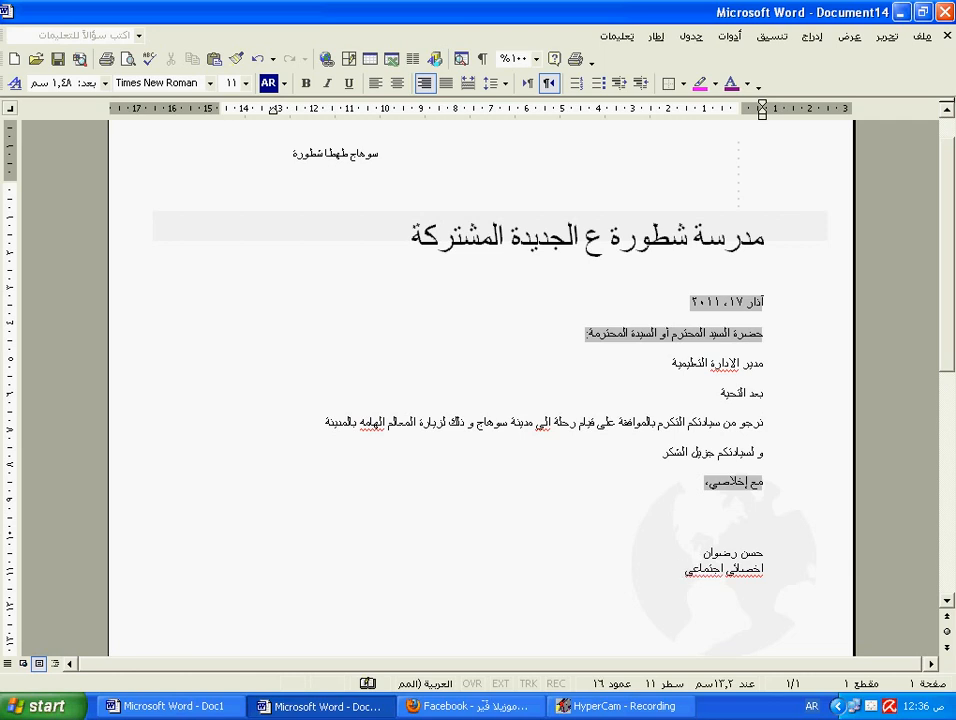
scroll(725, 598, "down", 12)
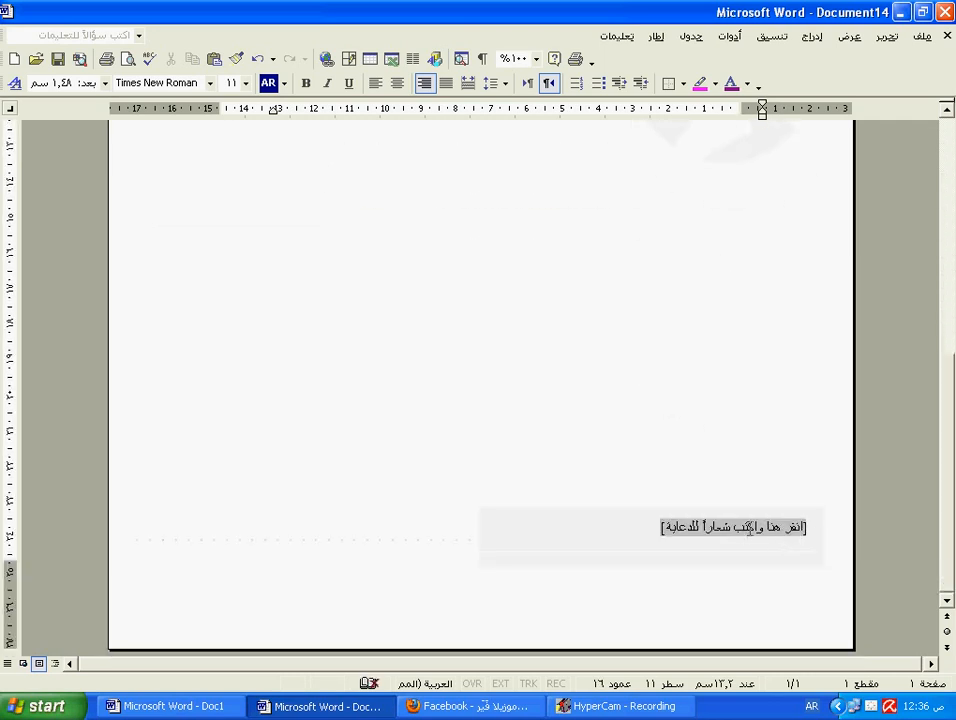
Step: Type 'المدرسة تشارك في مشروع الجودة و الاعتماد المدرسي' into the bottom slogan text box
left_click(781, 533)
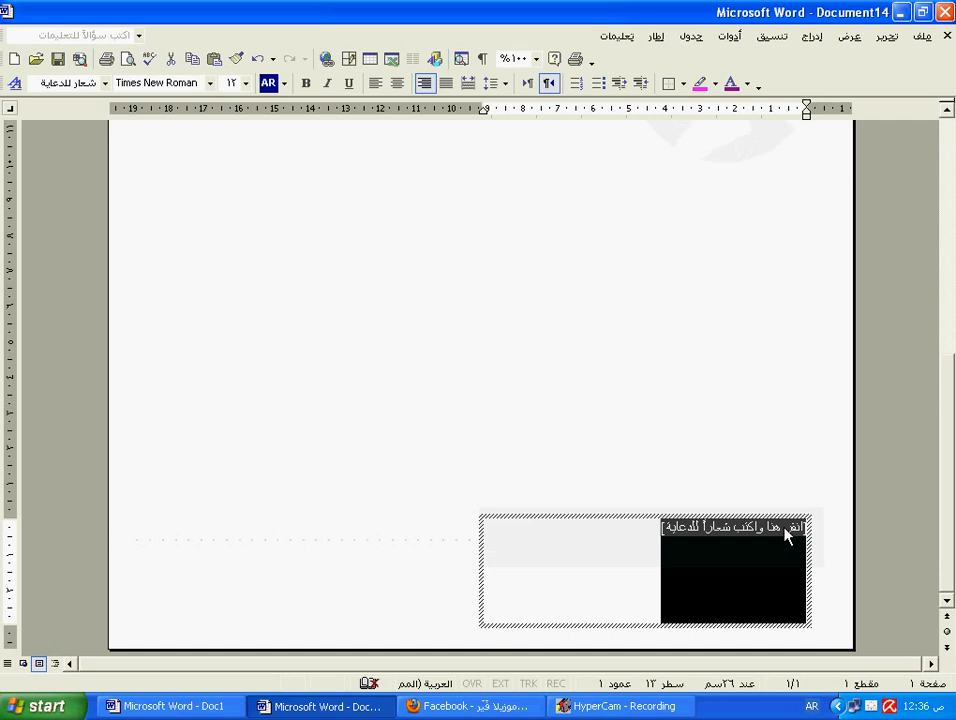
type("المس")
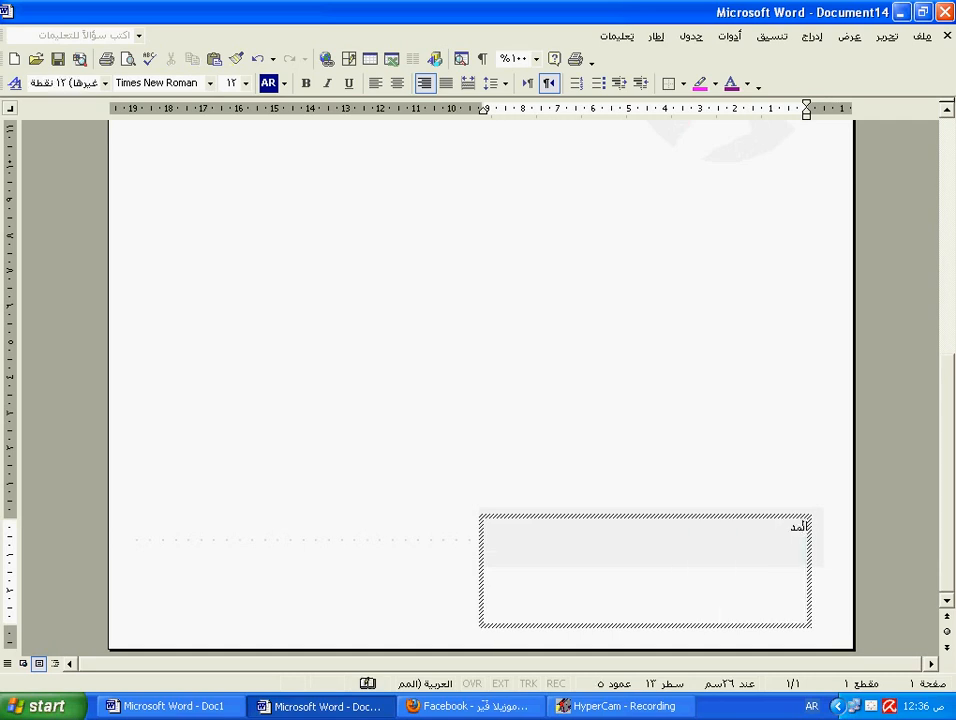
type("رسة")
type("نشار")
type("ك ")
type("في ")
type("مشر")
type("و")
type("ع الج")
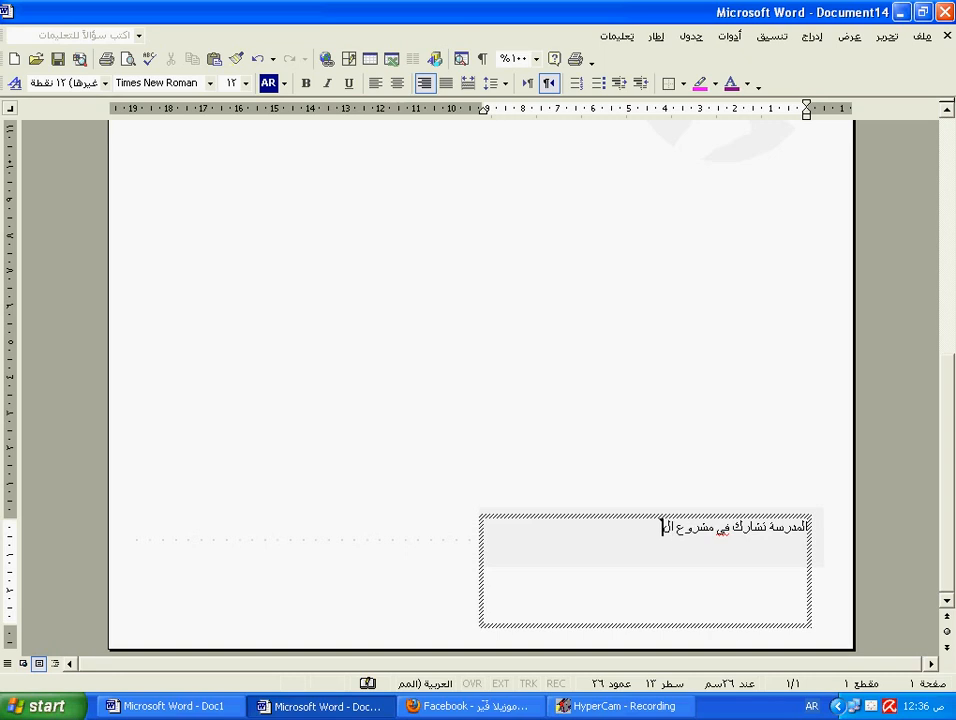
type("ودة و الاعتما")
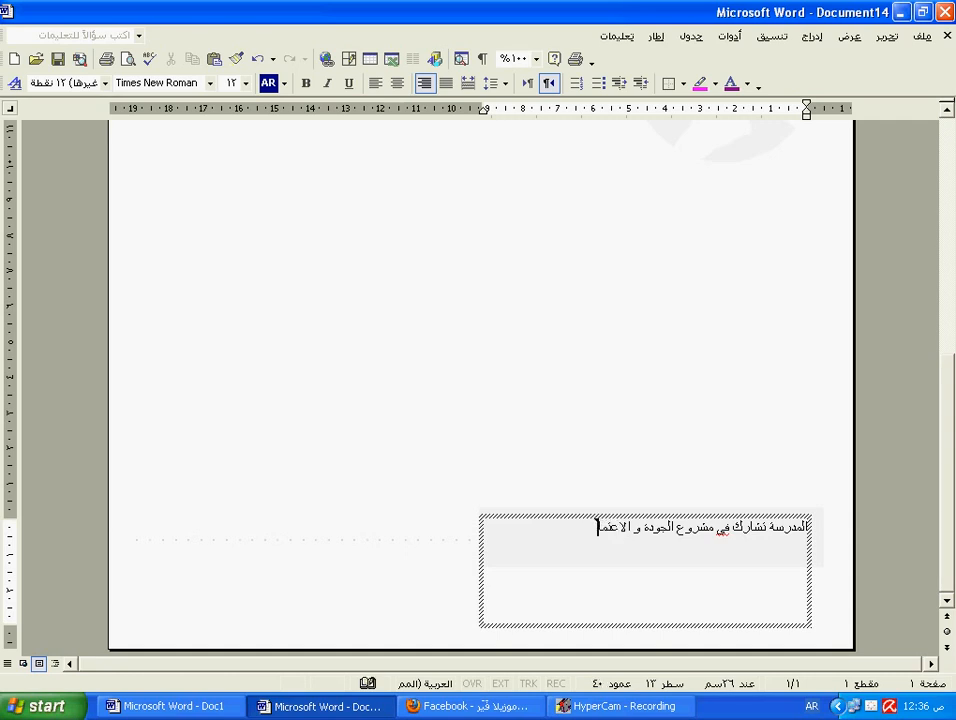
type("د المدرسي")
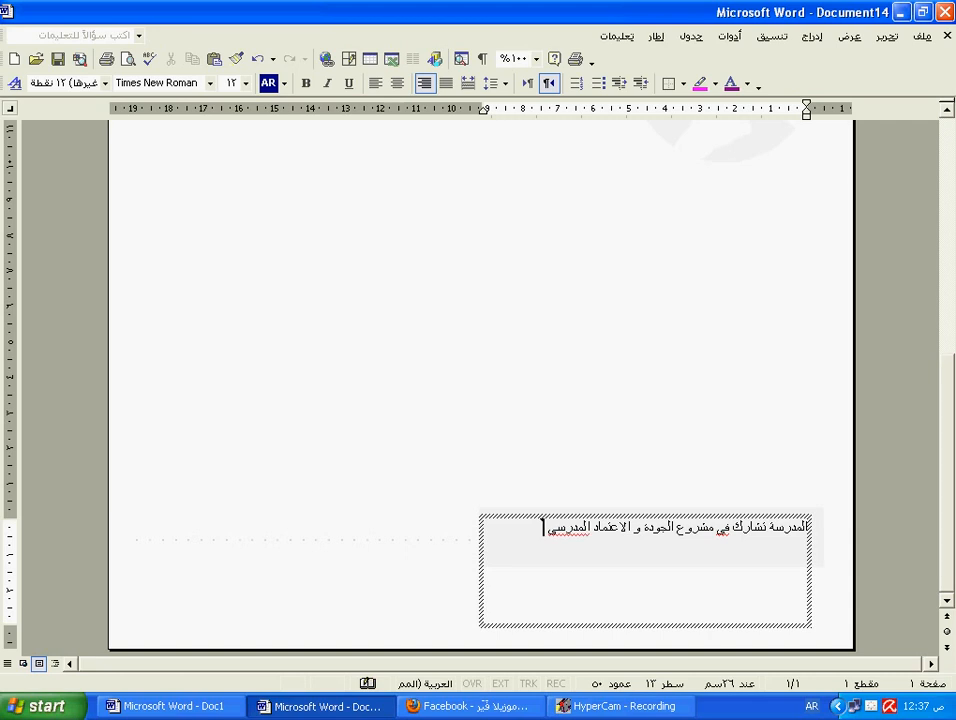
Step: Center the greeting line 'بعد التحية'
left_click(721, 446)
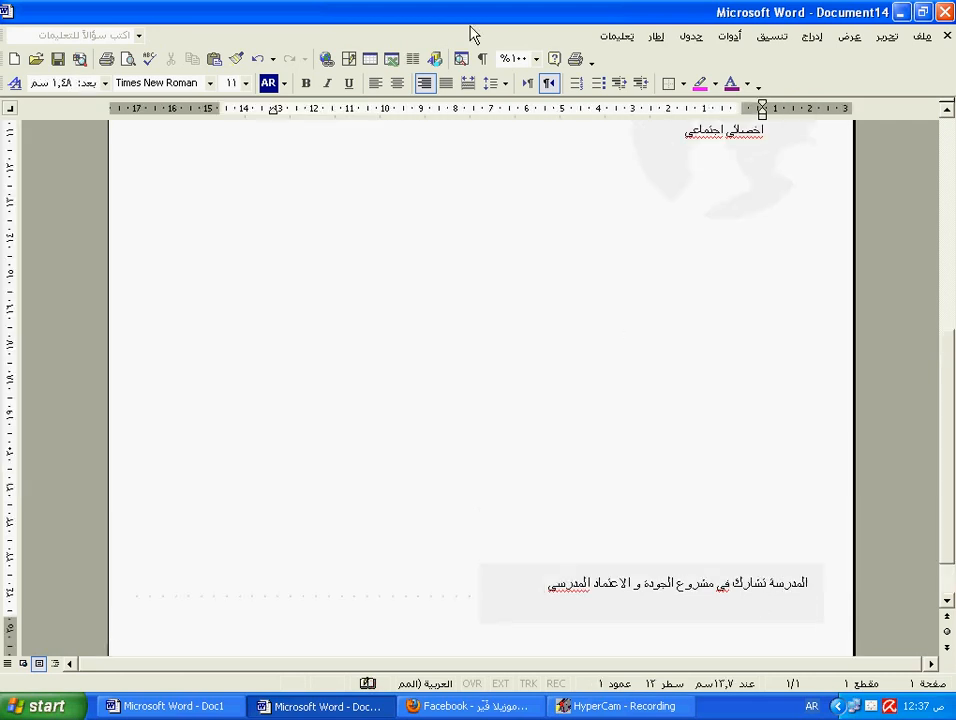
scroll(587, 384, "up", 1)
scroll(711, 536, "up", 9)
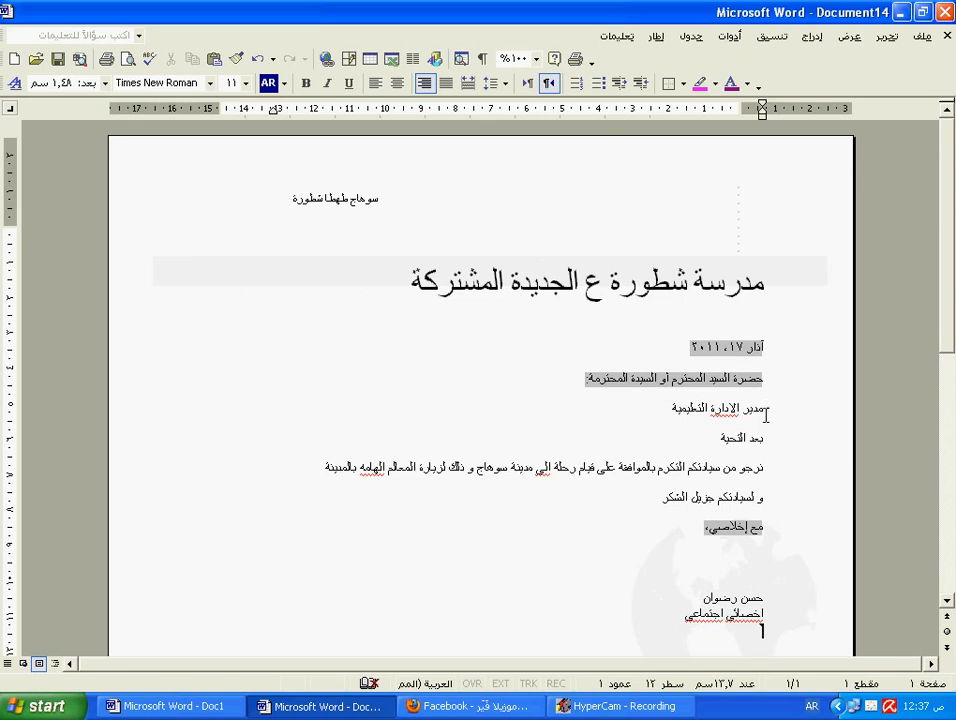
left_click_drag(765, 438, 711, 438)
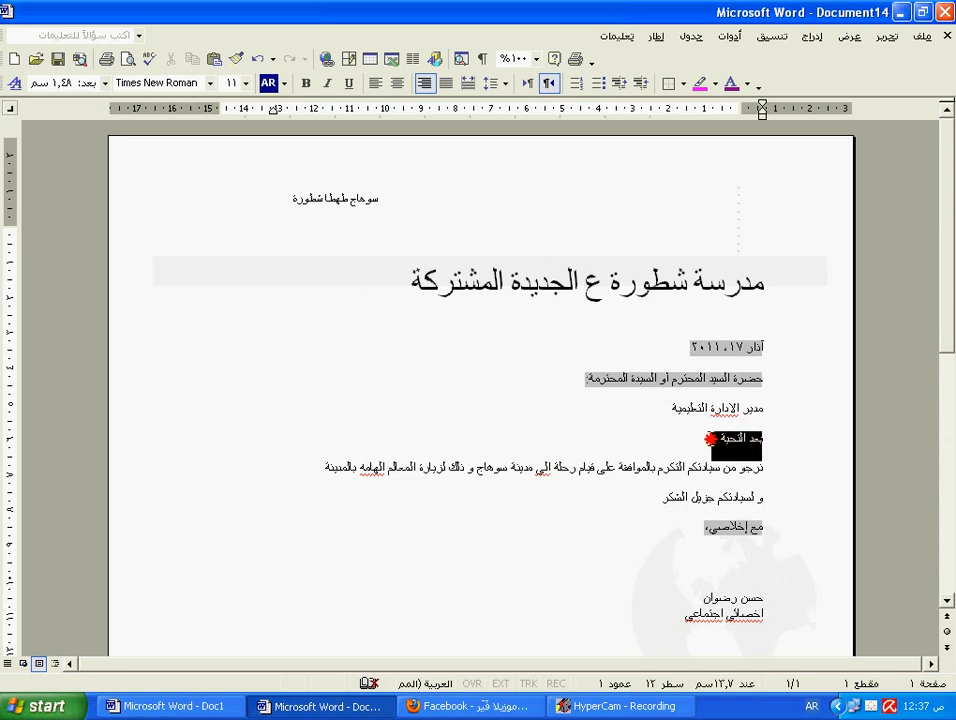
left_click(396, 84)
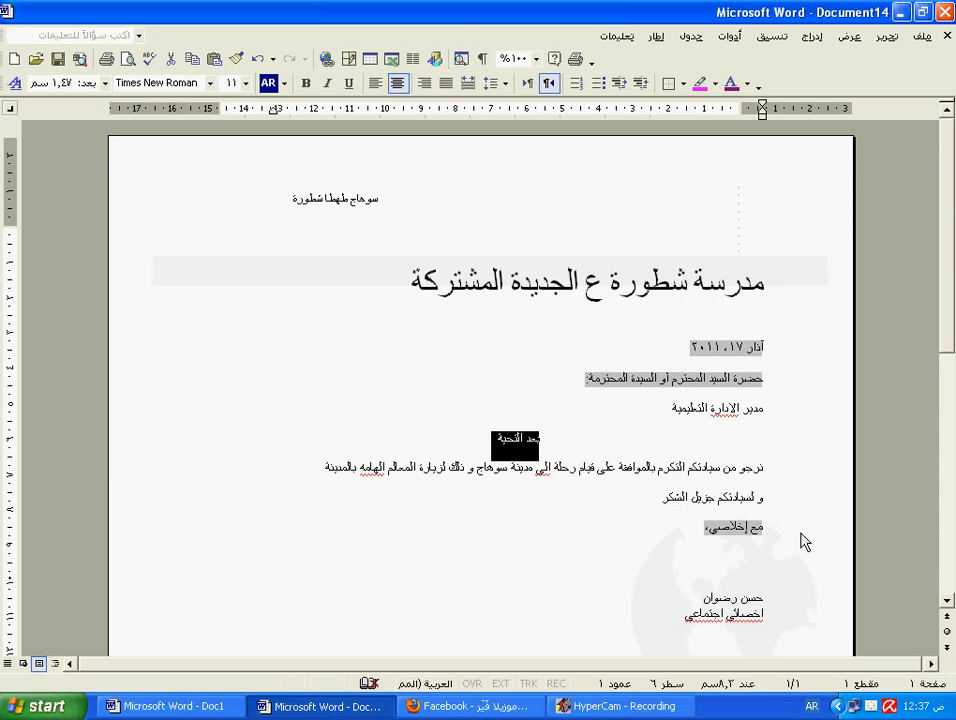
Step: Align the closing line 'مع إخلاصي،' to the left
left_click(775, 530)
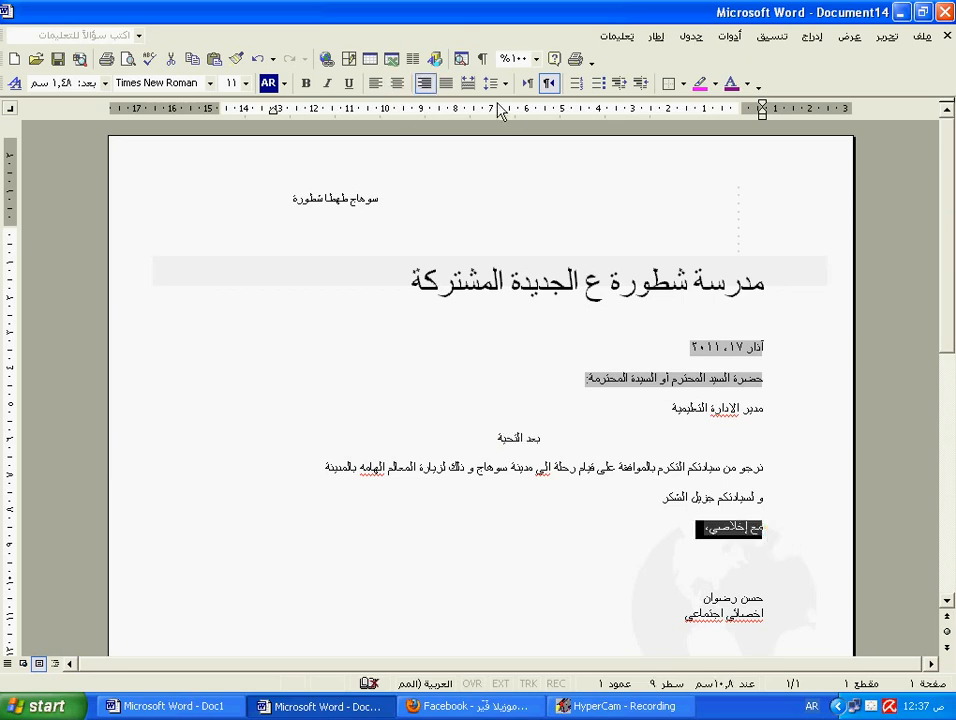
left_click(375, 84)
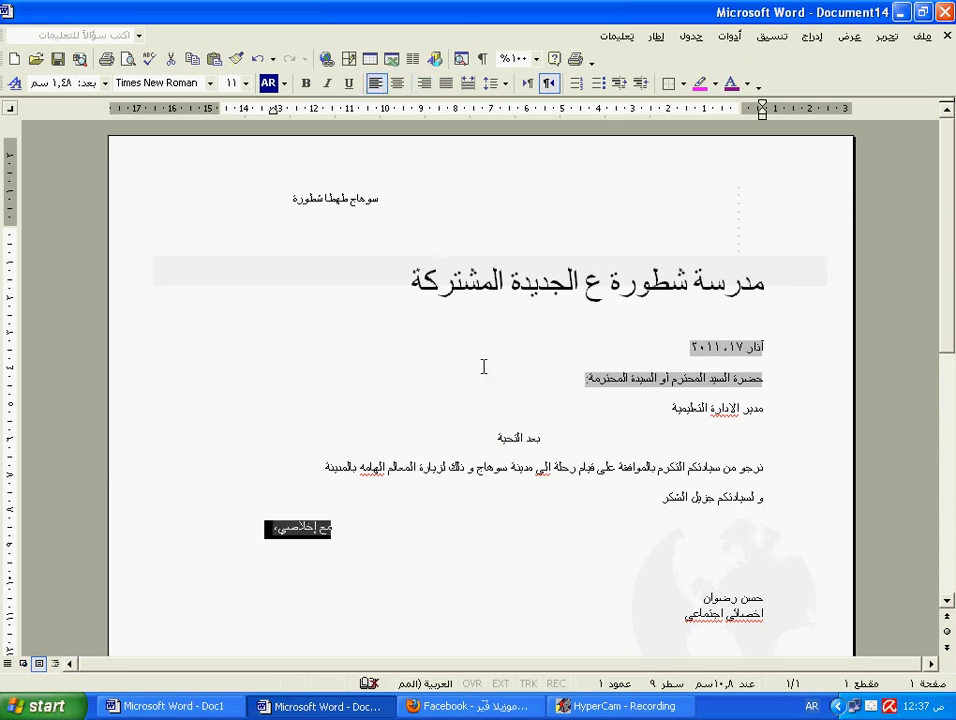
left_click(570, 585)
scroll(708, 568, "down", 3)
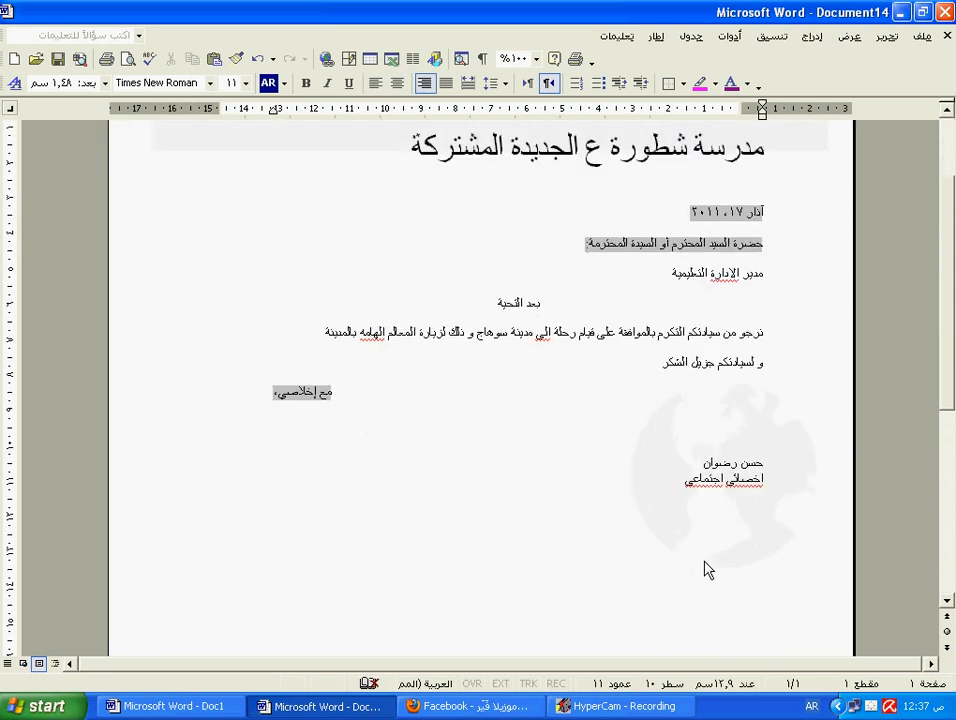
scroll(690, 529, "up", 2)
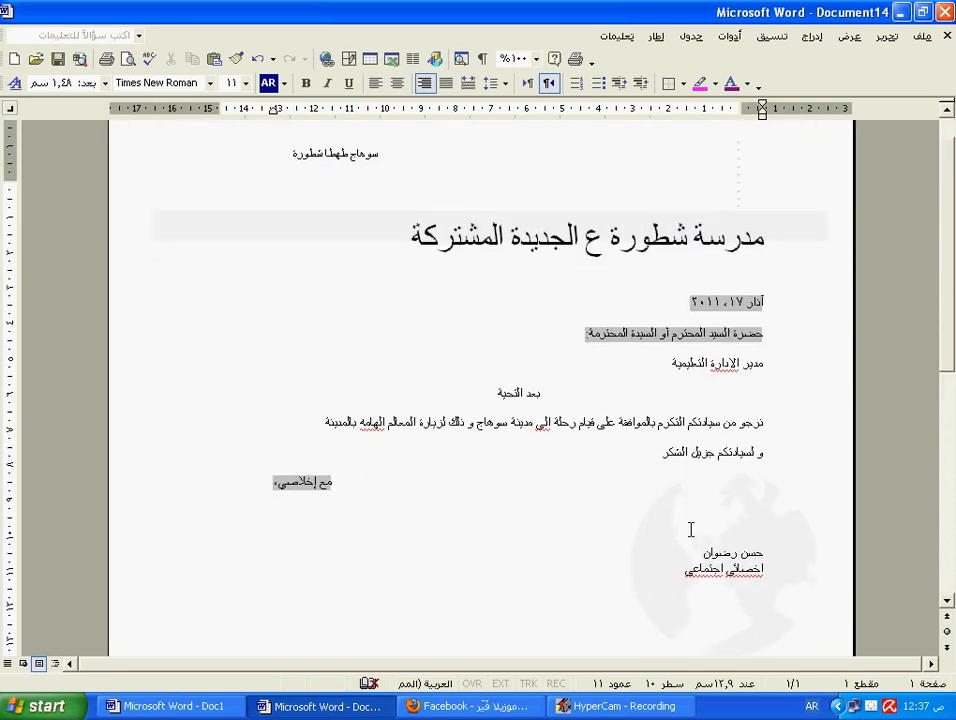
left_click(763, 422)
Step: Enlarge the request and thank-you paragraphs to 21 pt and the greeting 'بعد التحية' to 20 pt with Ctrl+]
left_click_drag(763, 422, 329, 453)
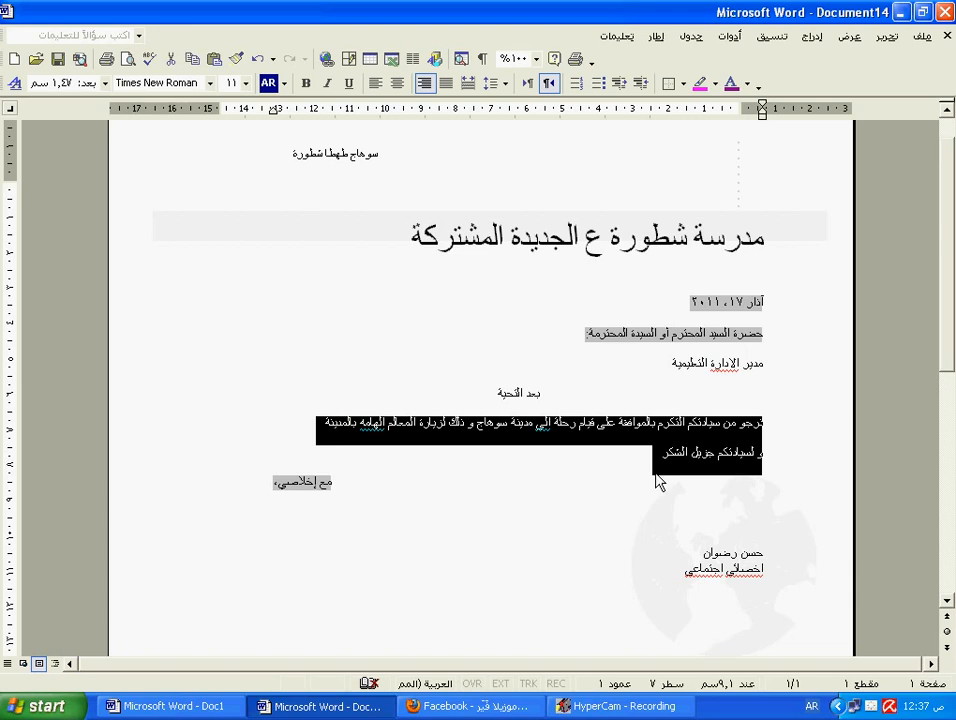
key("ctrl+bracketright")
key("ctrl+bracketright")
key("ctrl+bracketright")
key("ctrl+bracketright")
key("ctrl+bracketright")
key("ctrl+bracketright")
key("ctrl+bracketright")
key("ctrl+bracketright")
key("ctrl+bracketright")
key("ctrl+bracketright")
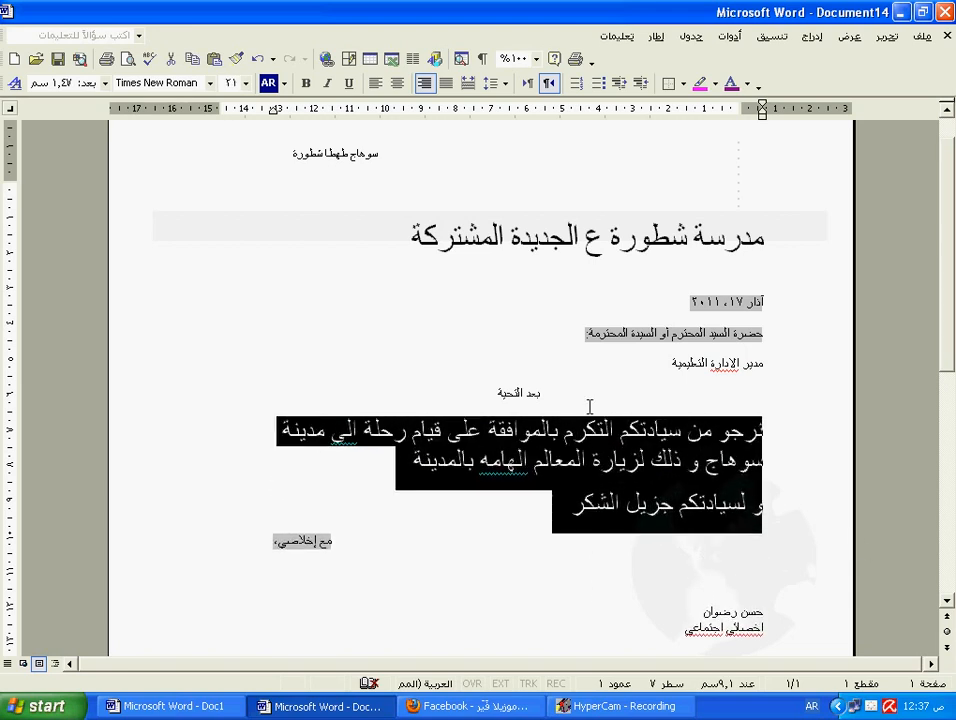
triple_click(524, 394)
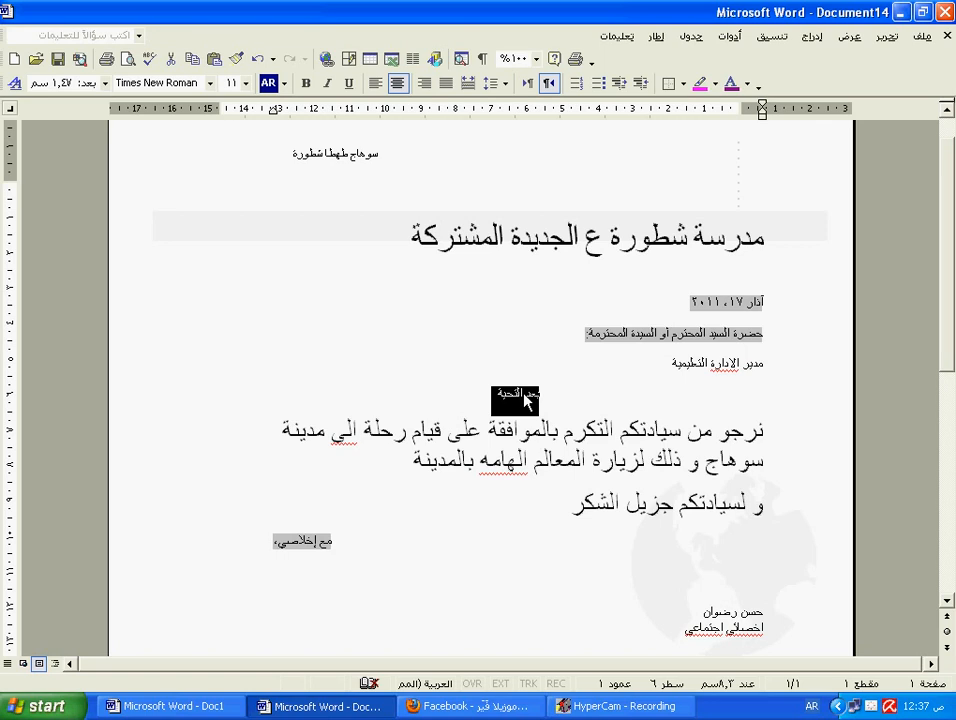
key("ctrl+bracketright")
key("ctrl+bracketright")
key("ctrl+bracketright")
key("ctrl+bracketright")
key("ctrl+bracketright")
key("ctrl+bracketright")
key("ctrl+bracketright")
key("ctrl+bracketright")
key("ctrl+bracketright")
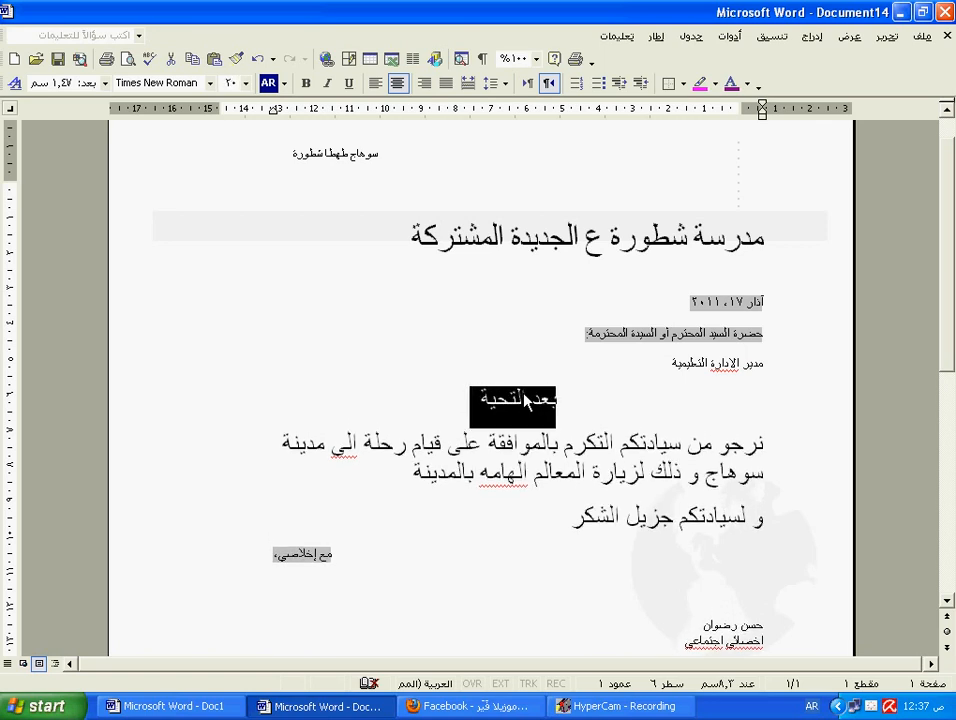
left_click(642, 443)
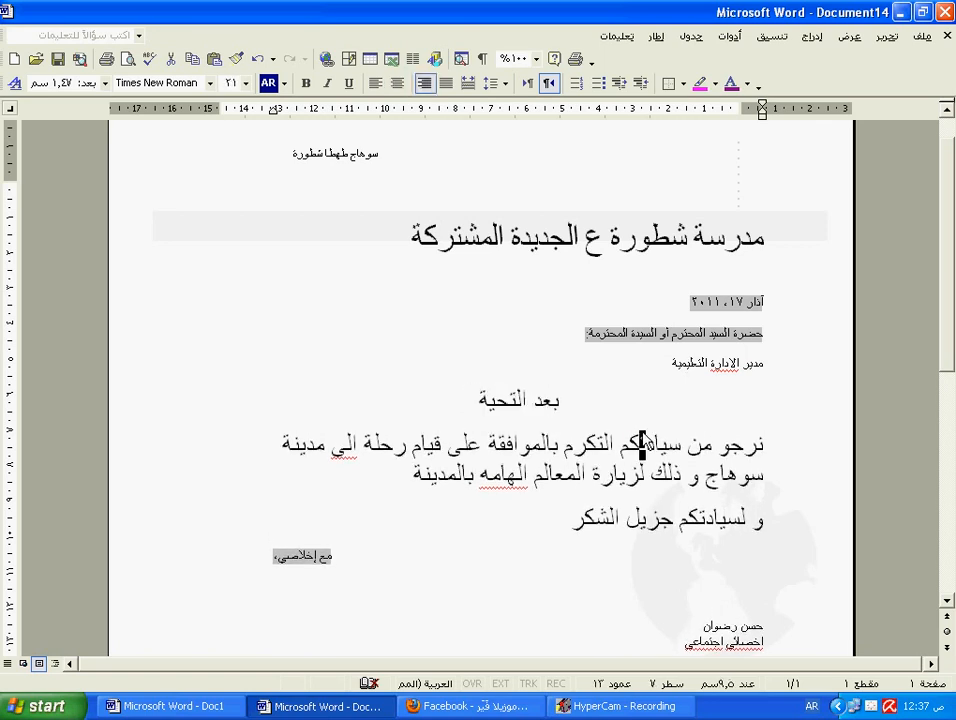
scroll(641, 435, "down", 3)
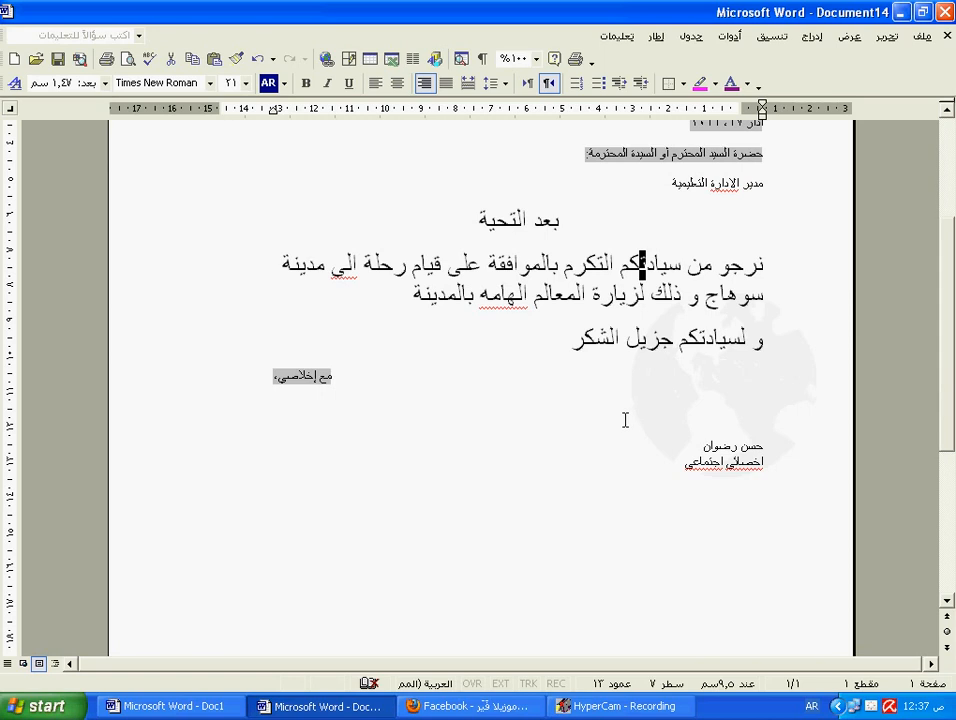
scroll(625, 420, "up", 3)
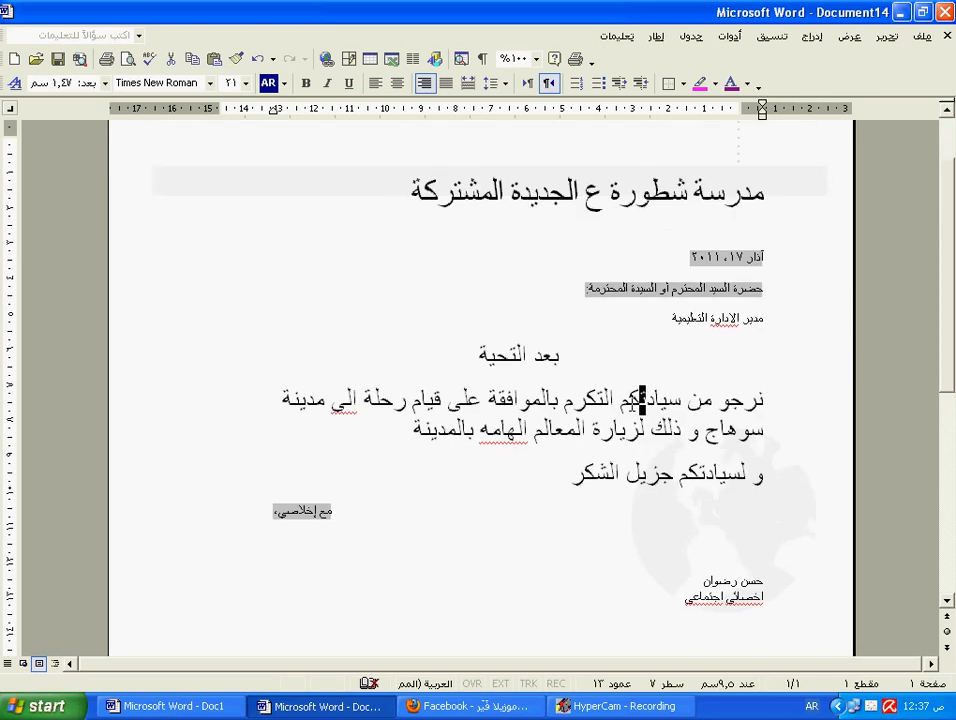
scroll(632, 404, "down", 2)
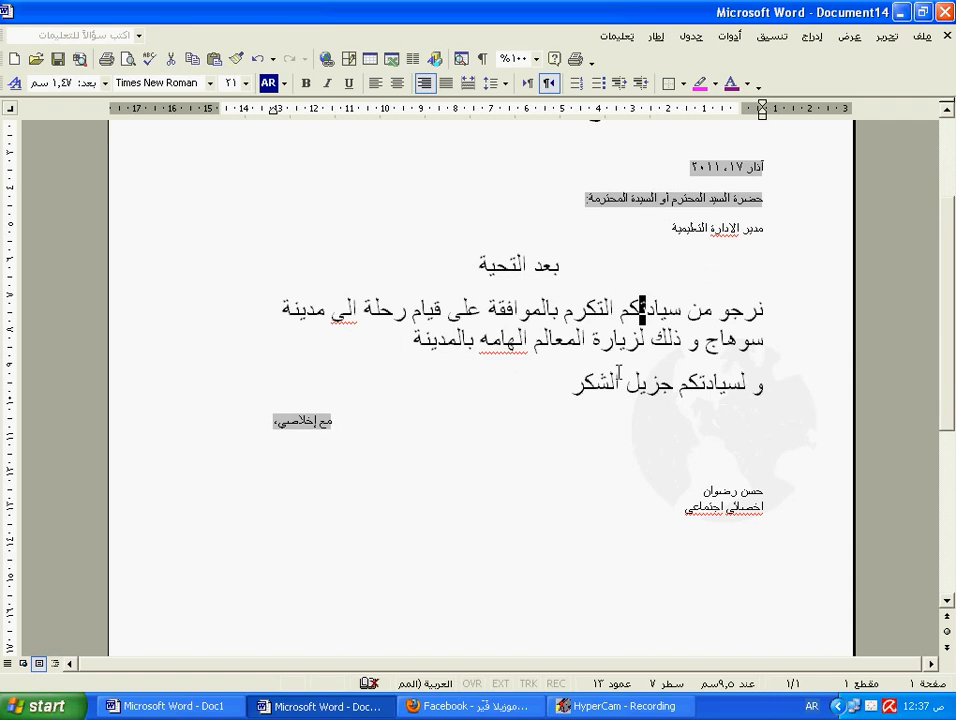
scroll(619, 373, "up", 4)
scroll(483, 398, "down", 4)
scroll(496, 390, "up", 2)
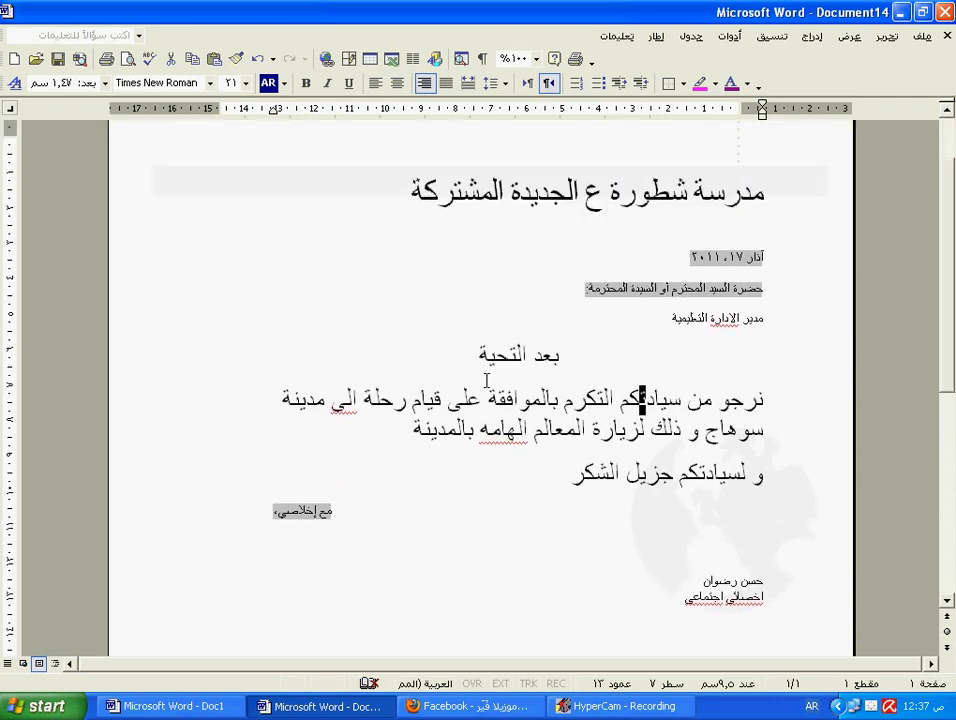
scroll(530, 326, "up", 2)
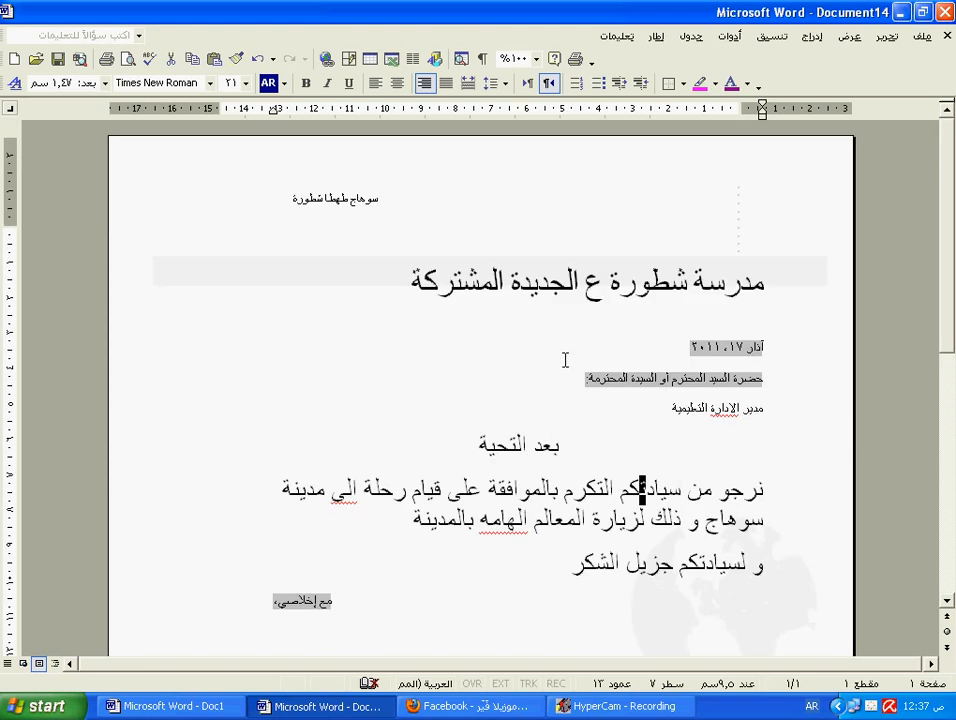
scroll(565, 360, "down", 9)
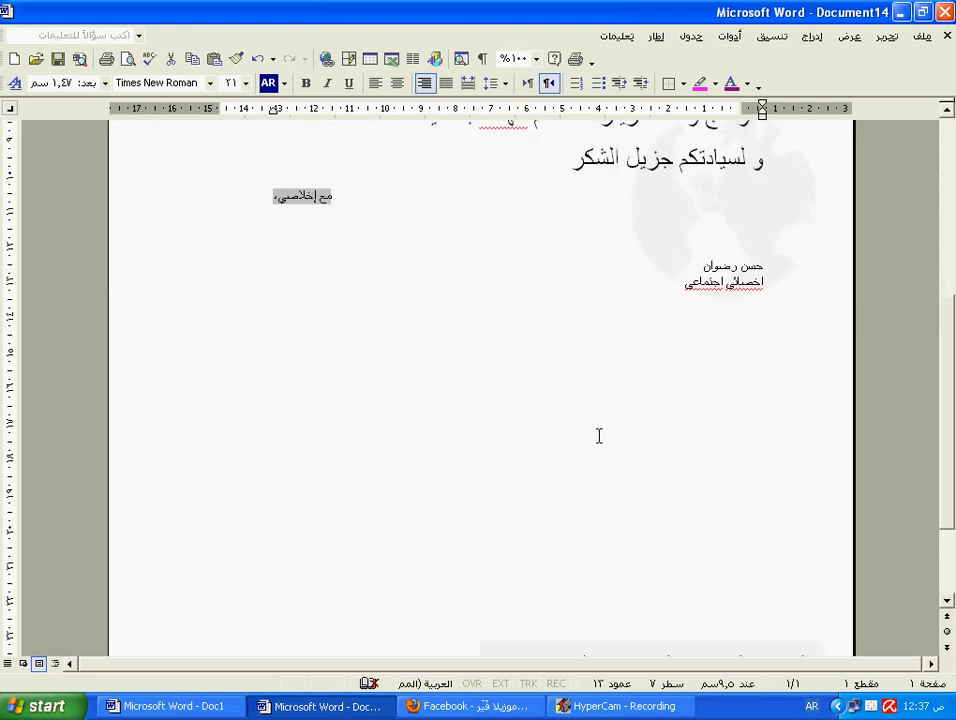
scroll(599, 436, "up", 9)
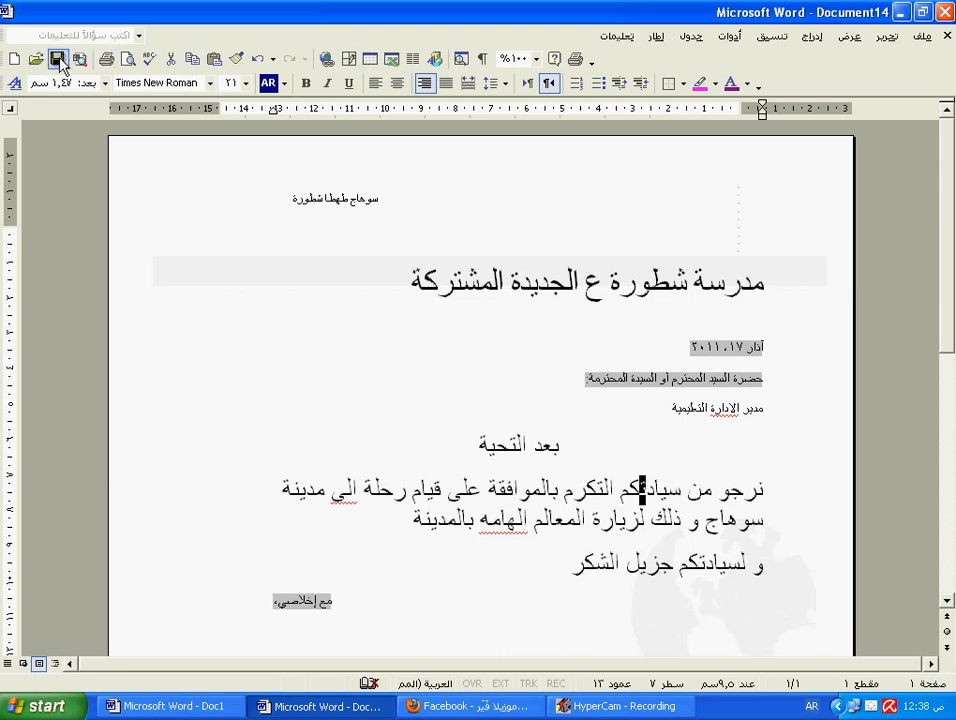
Step: Save the letter as 'رسالة الى الادارة' in My Documents, removing 'محاضرة' from the old name
left_click(924, 38)
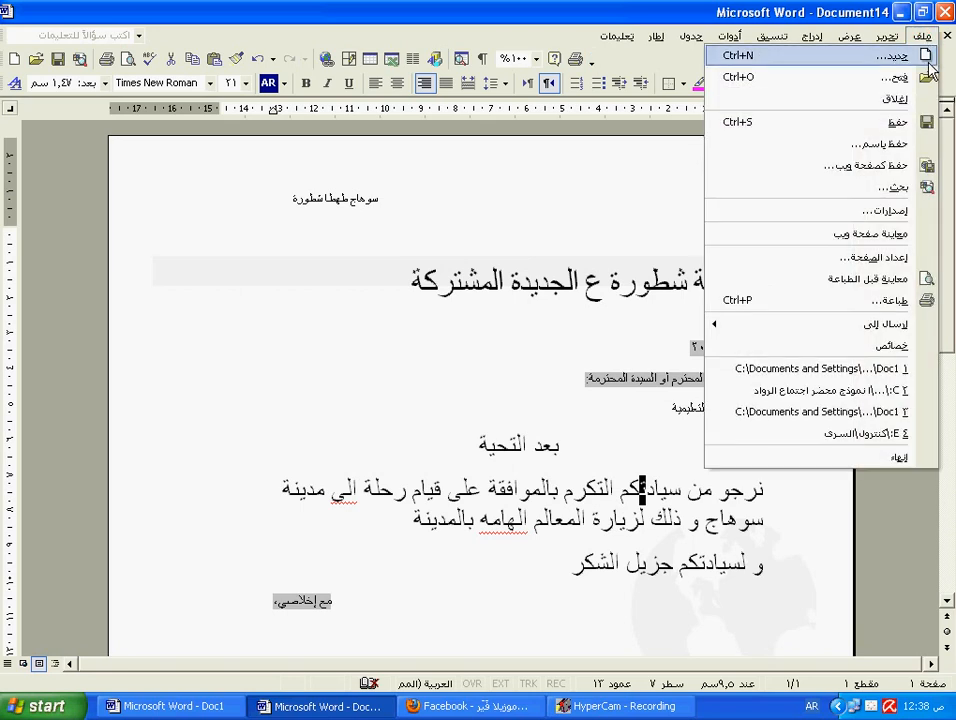
left_click(906, 146)
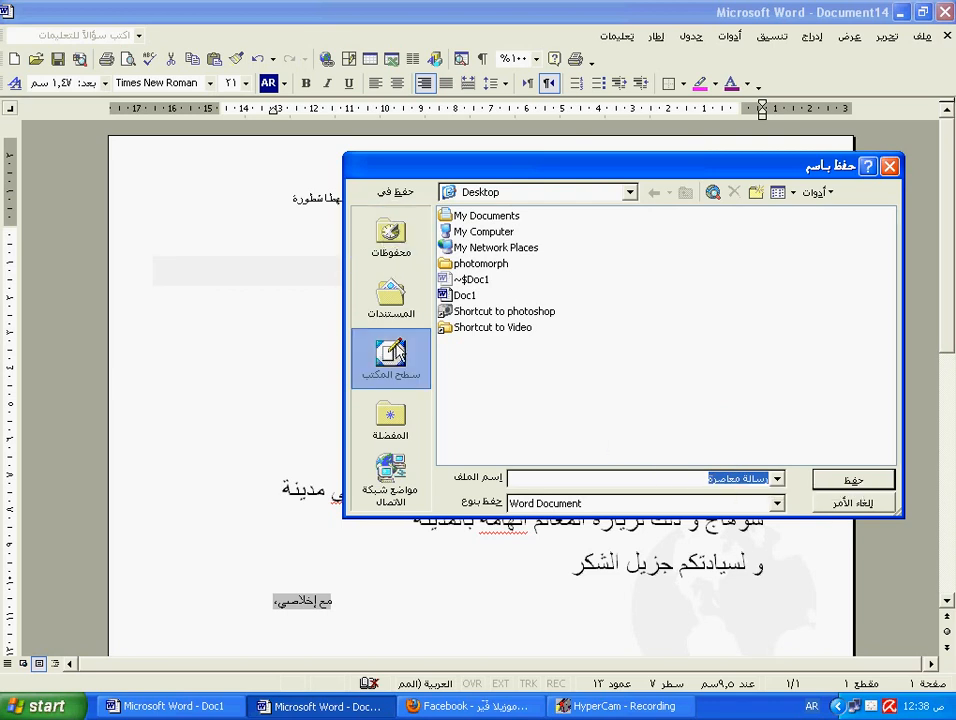
left_click(392, 298)
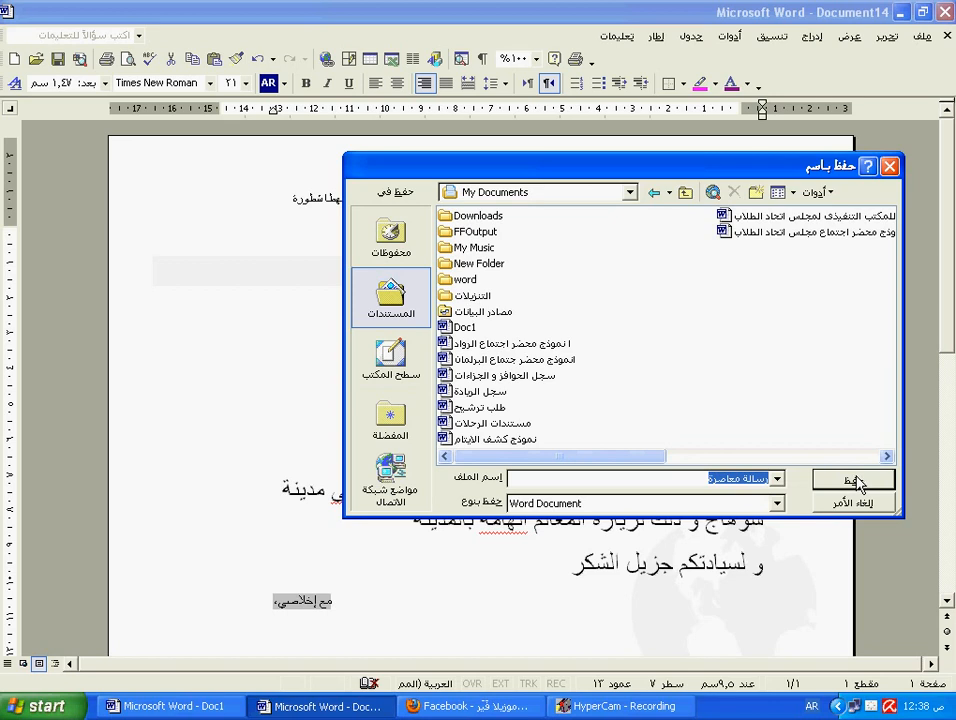
left_click_drag(708, 478, 737, 478)
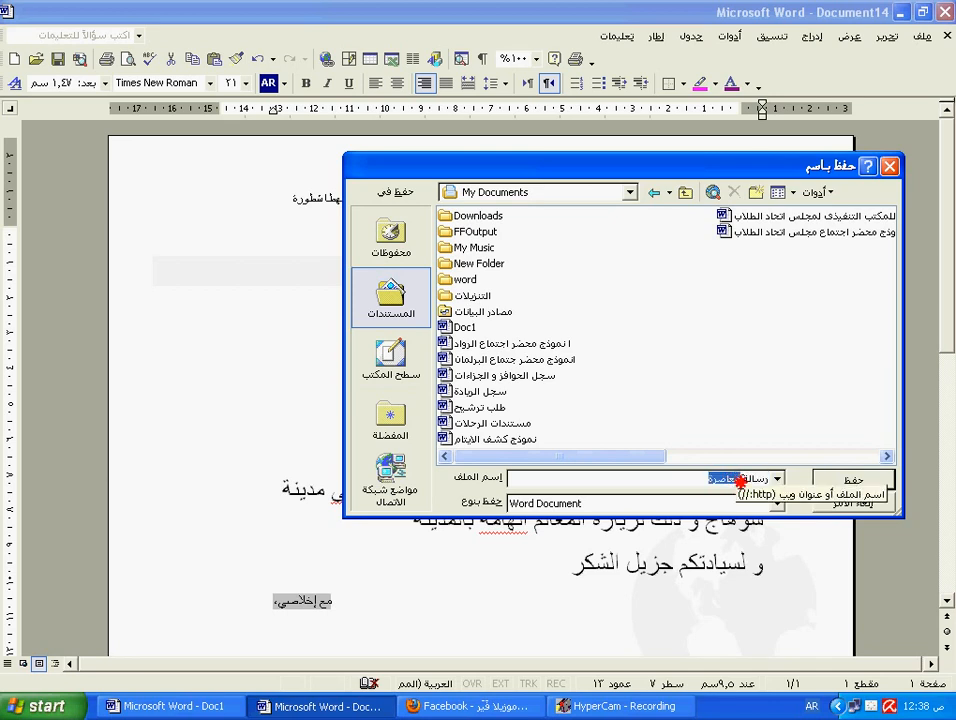
key("BackSpace")
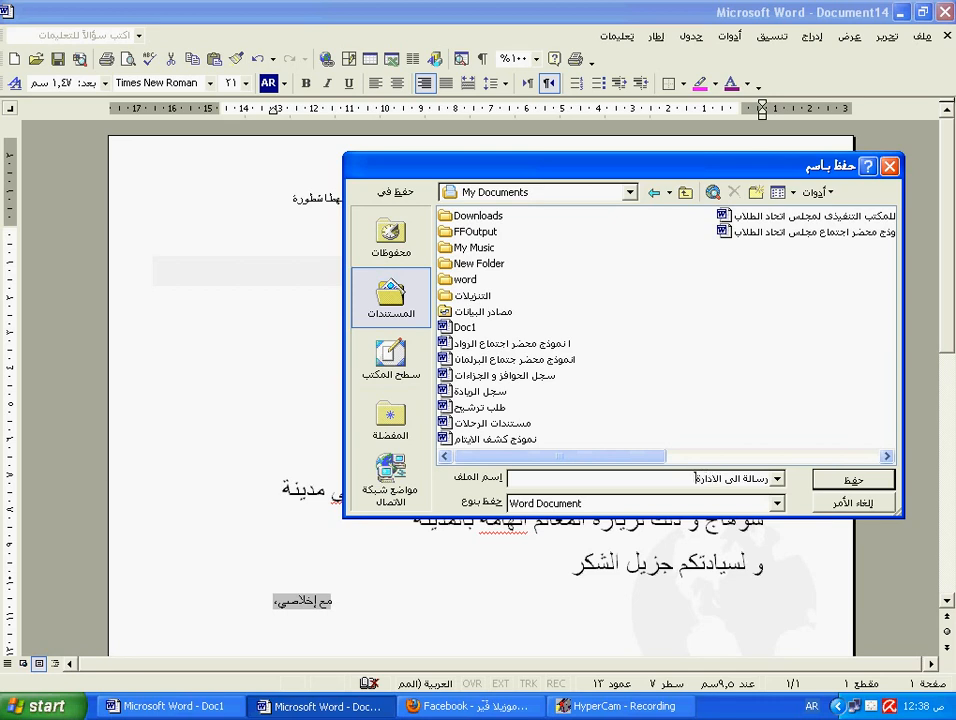
left_click(852, 482)
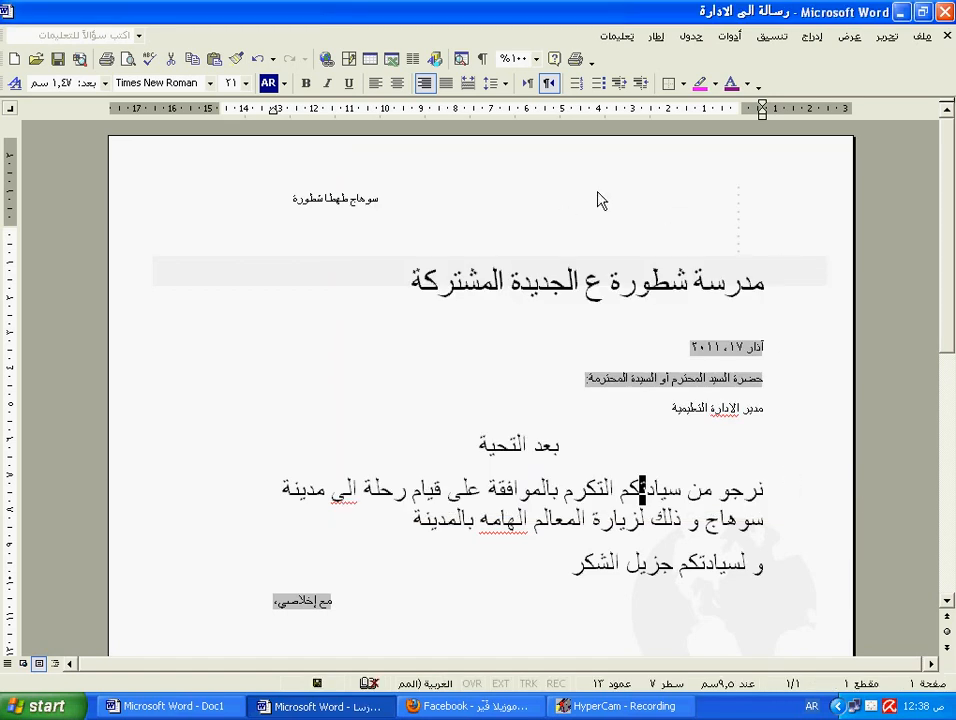